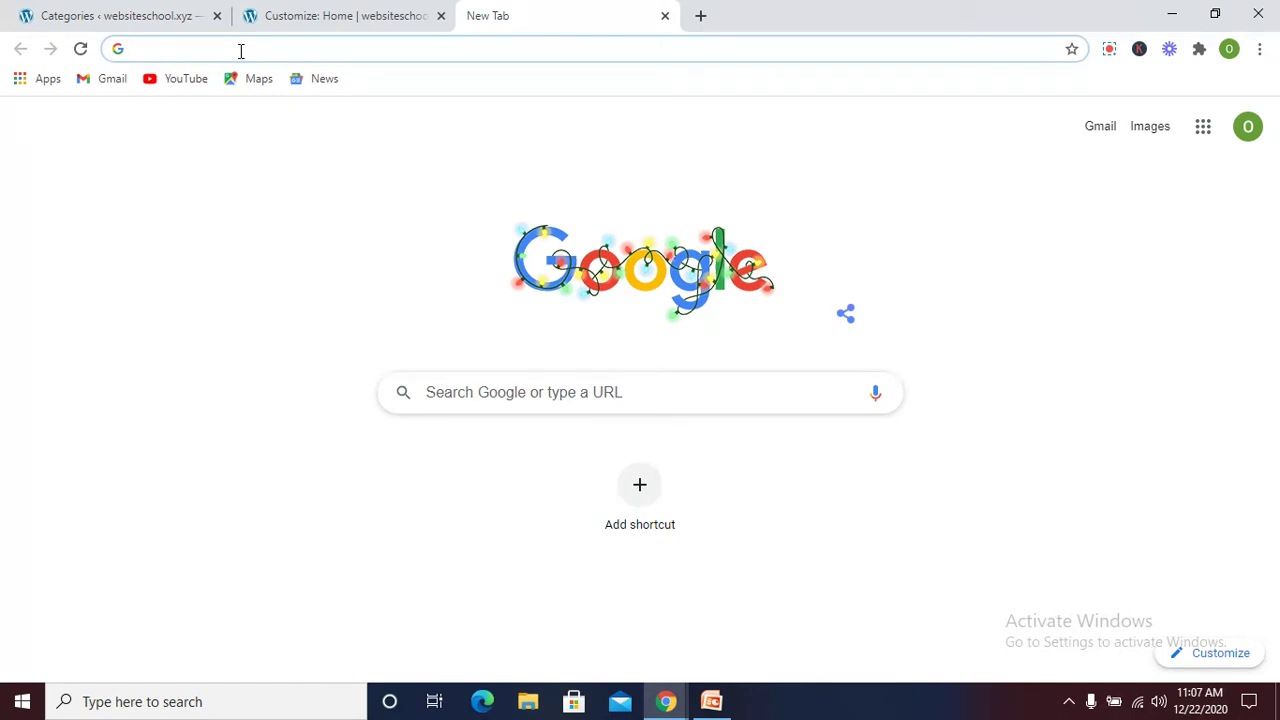
- Load canva.com and browse its home page of template types and recent designs
text(ca)
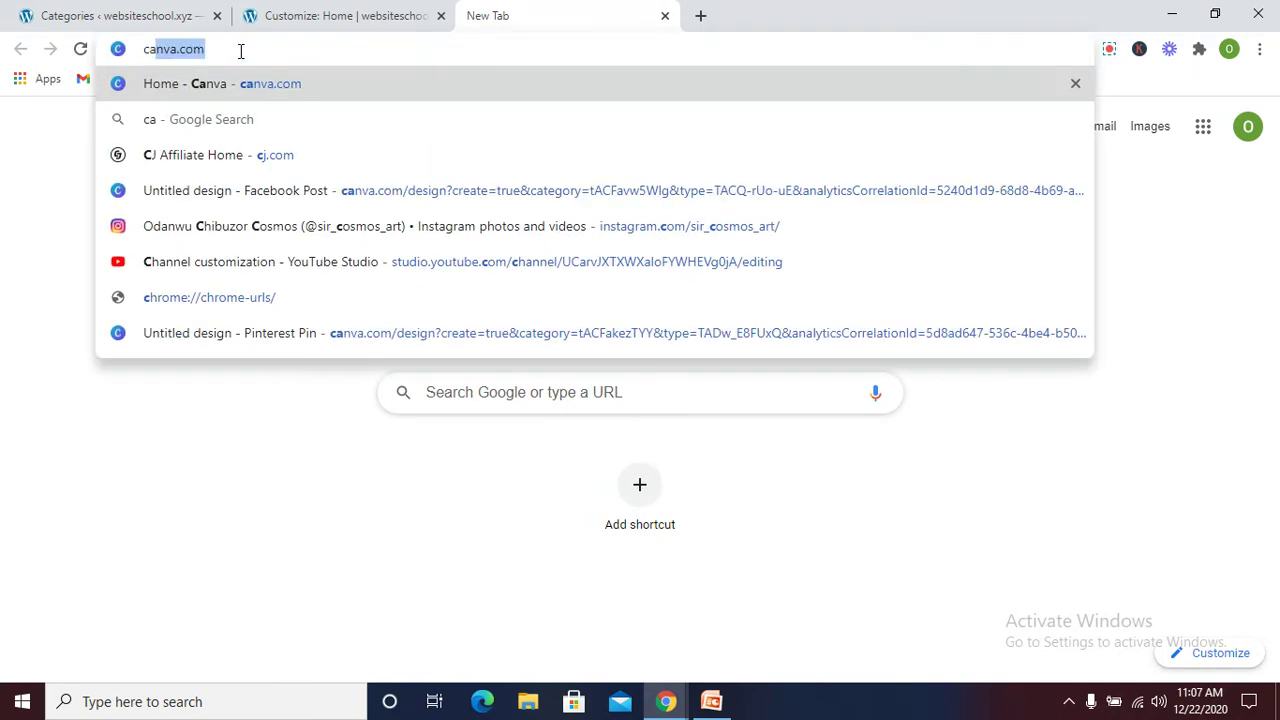
text(nva)
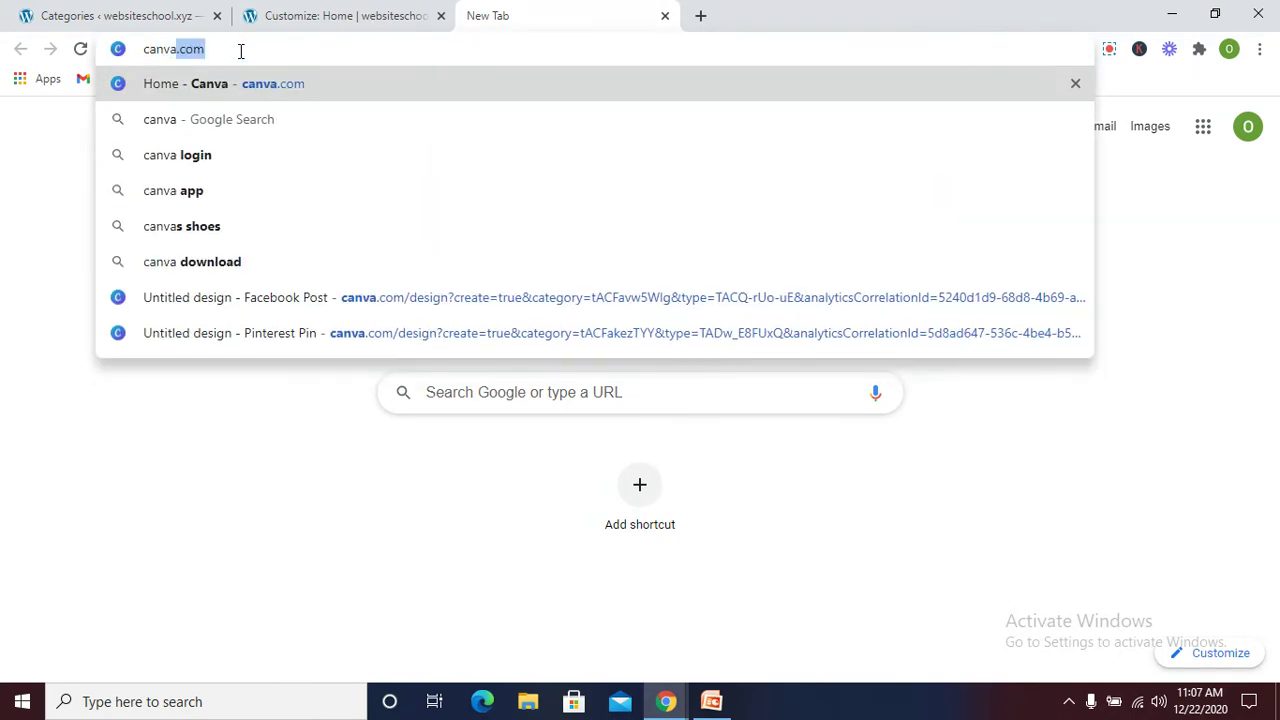
text(.com)
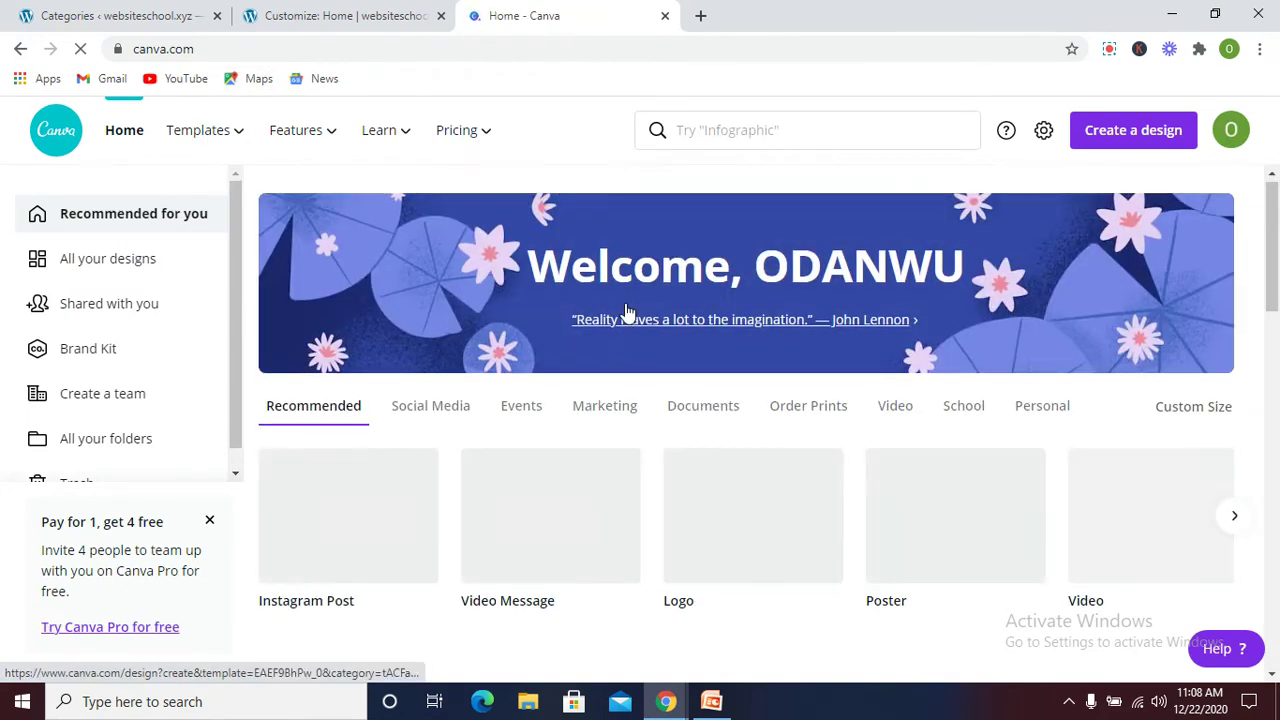
scroll(627, 312, down, 4)
scroll(627, 312, up, 2)
scroll(627, 314, up, 2)
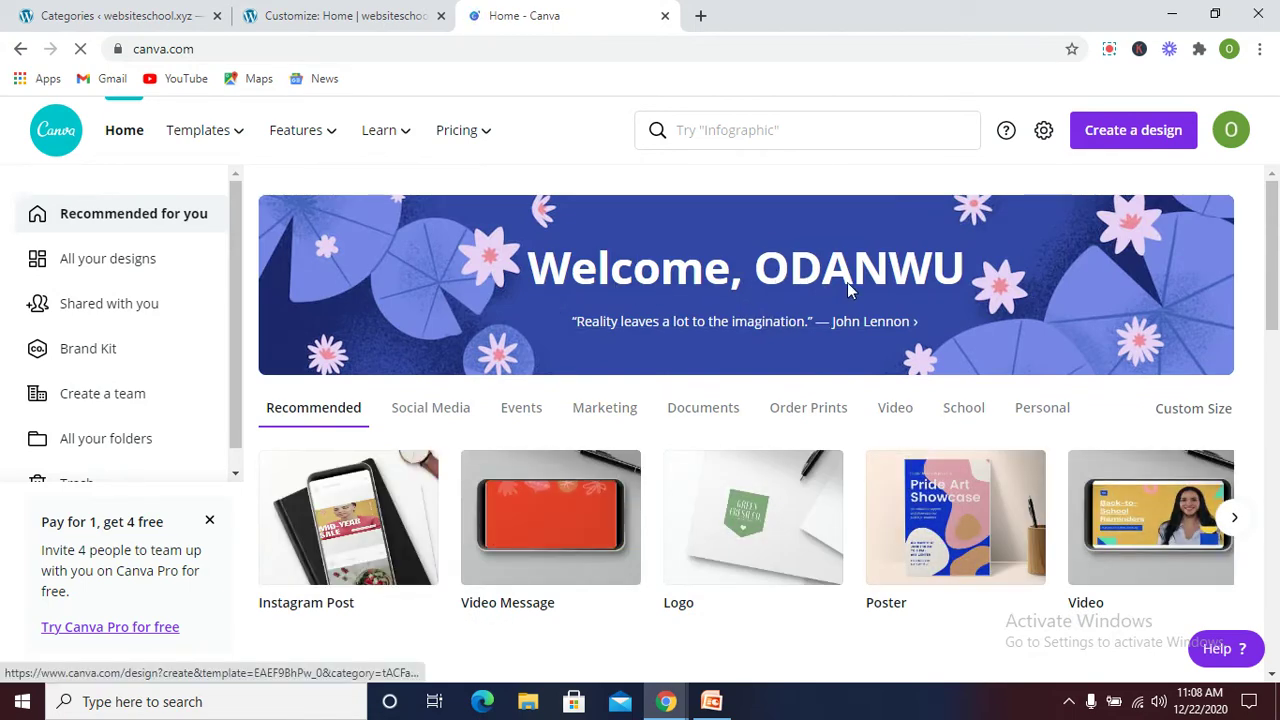
scroll(620, 316, down, 2)
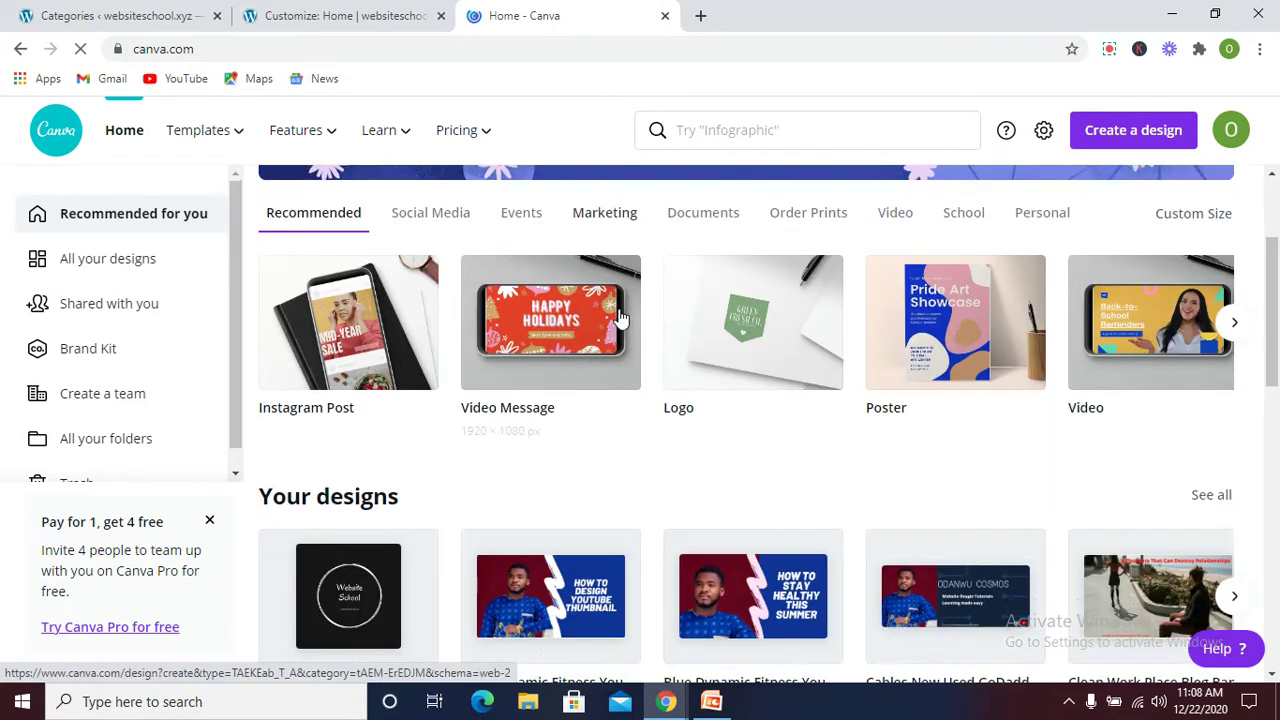
scroll(620, 316, down, 1)
scroll(620, 316, down, 3)
scroll(620, 316, down, 2)
scroll(620, 316, down, 3)
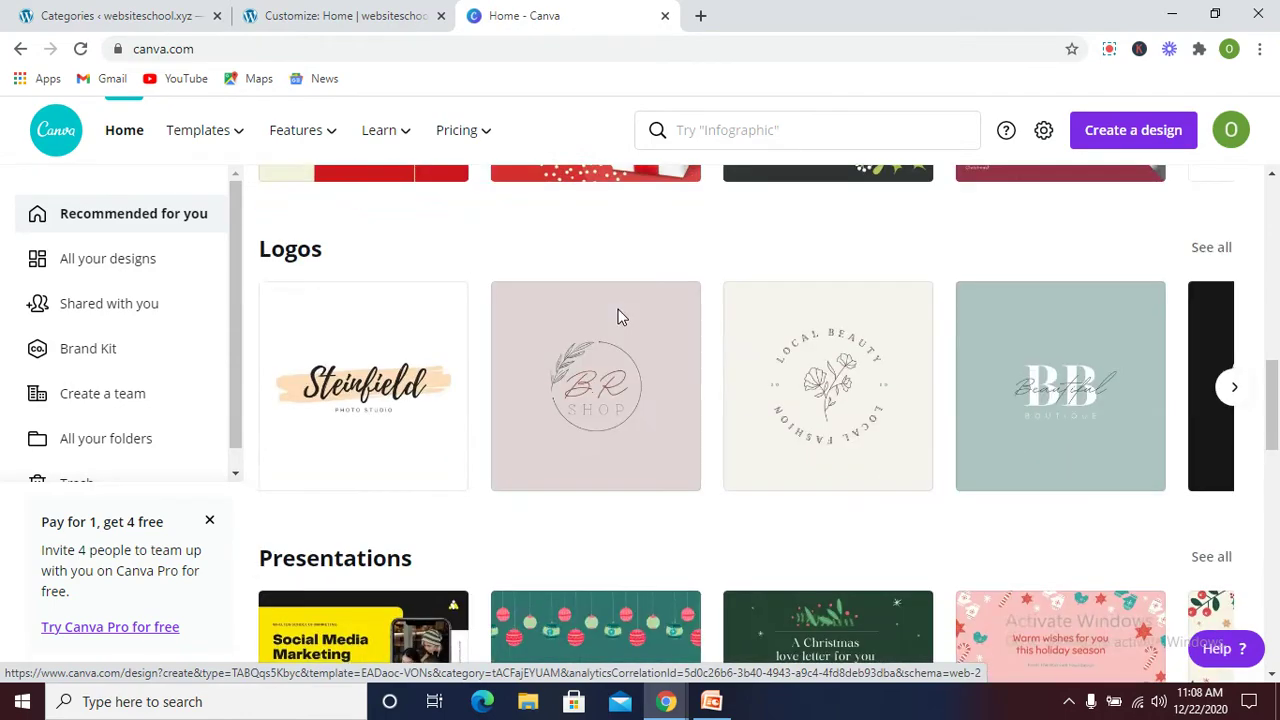
scroll(620, 316, down, 2)
scroll(620, 316, up, 4)
scroll(620, 316, up, 1)
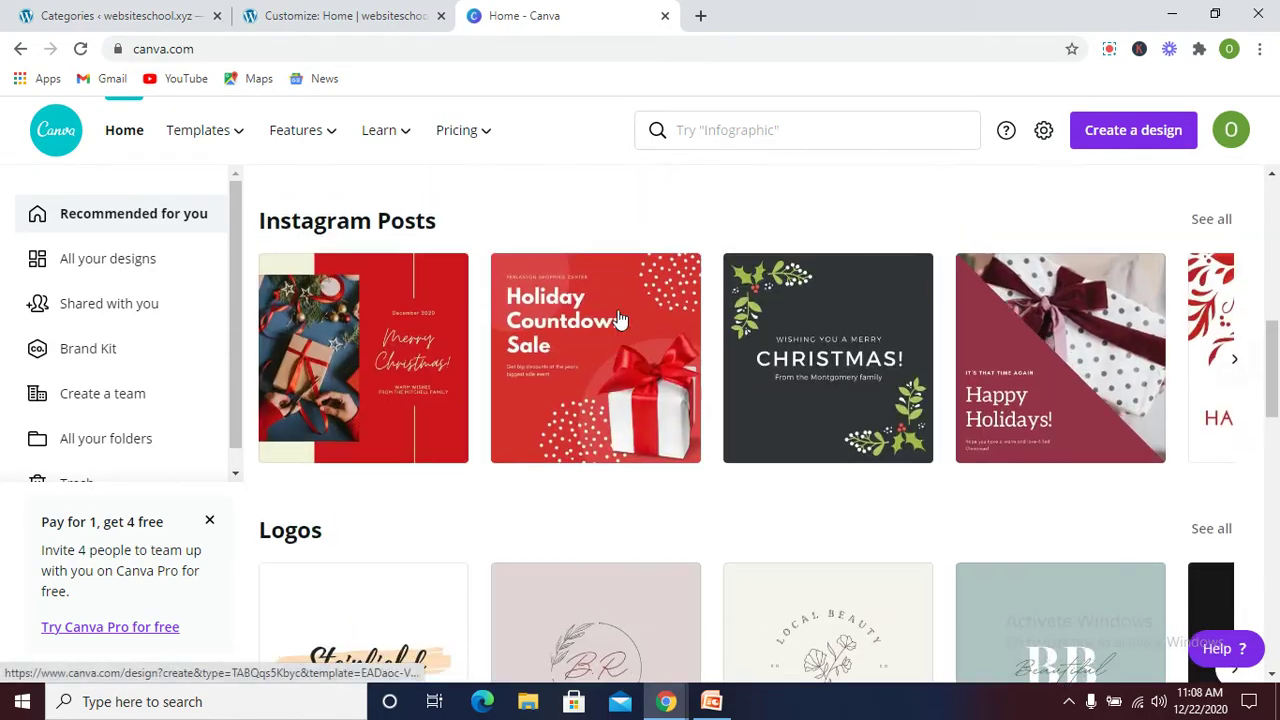
scroll(457, 323, down, 1)
scroll(444, 296, up, 1)
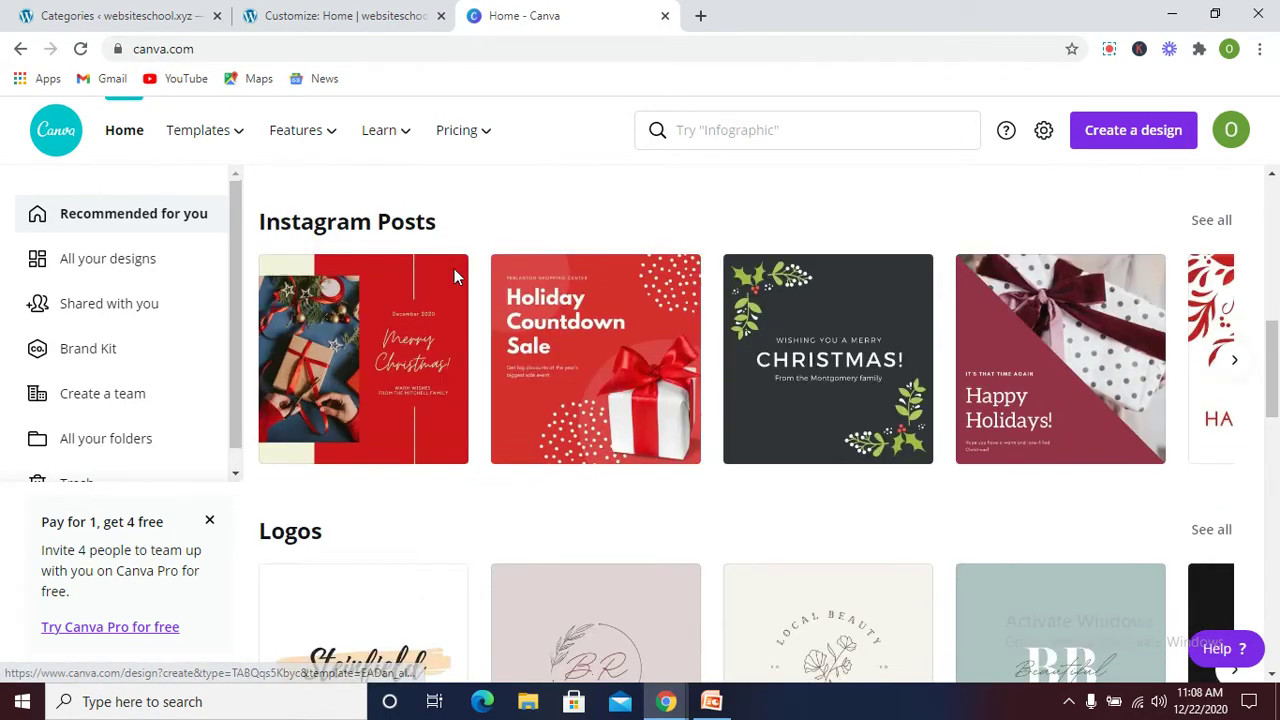
scroll(451, 274, down, 5)
scroll(600, 360, down, 3)
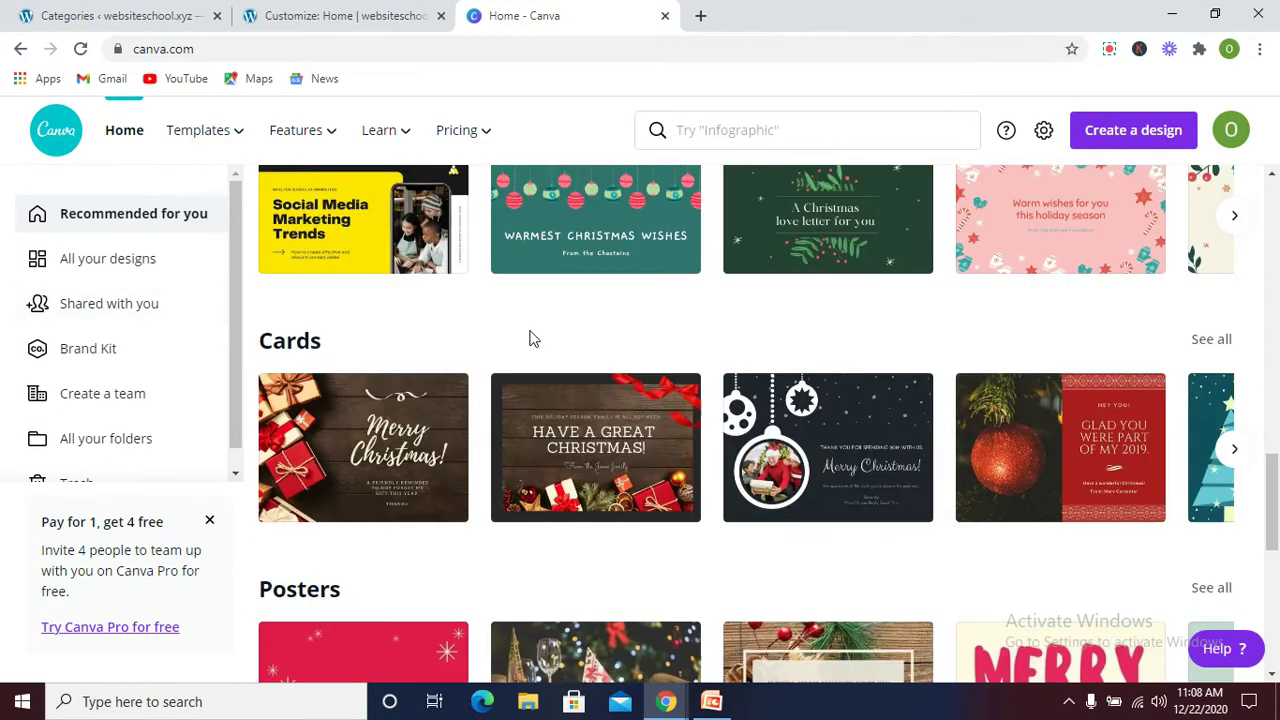
scroll(600, 380, down, 1)
scroll(480, 410, down, 1)
scroll(330, 415, down, 2)
scroll(350, 418, up, 4)
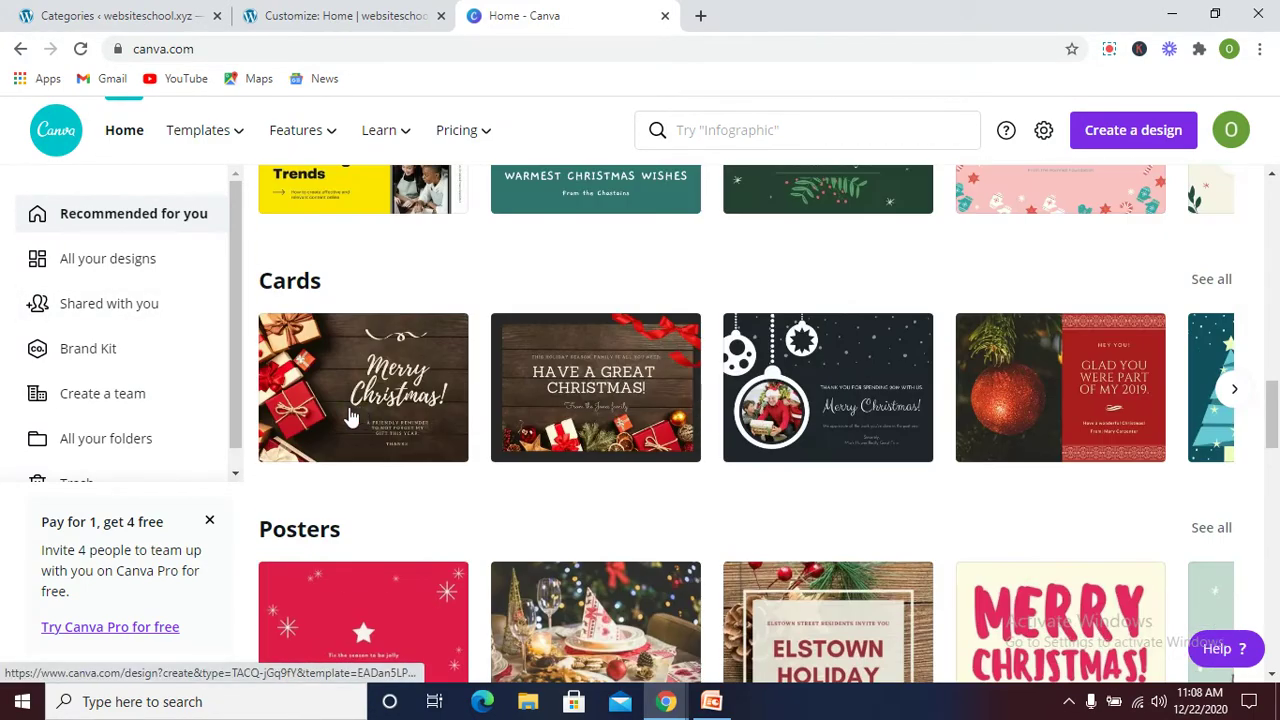
scroll(586, 354, up, 1)
scroll(700, 297, up, 5)
scroll(667, 310, up, 2)
scroll(667, 310, up, 3)
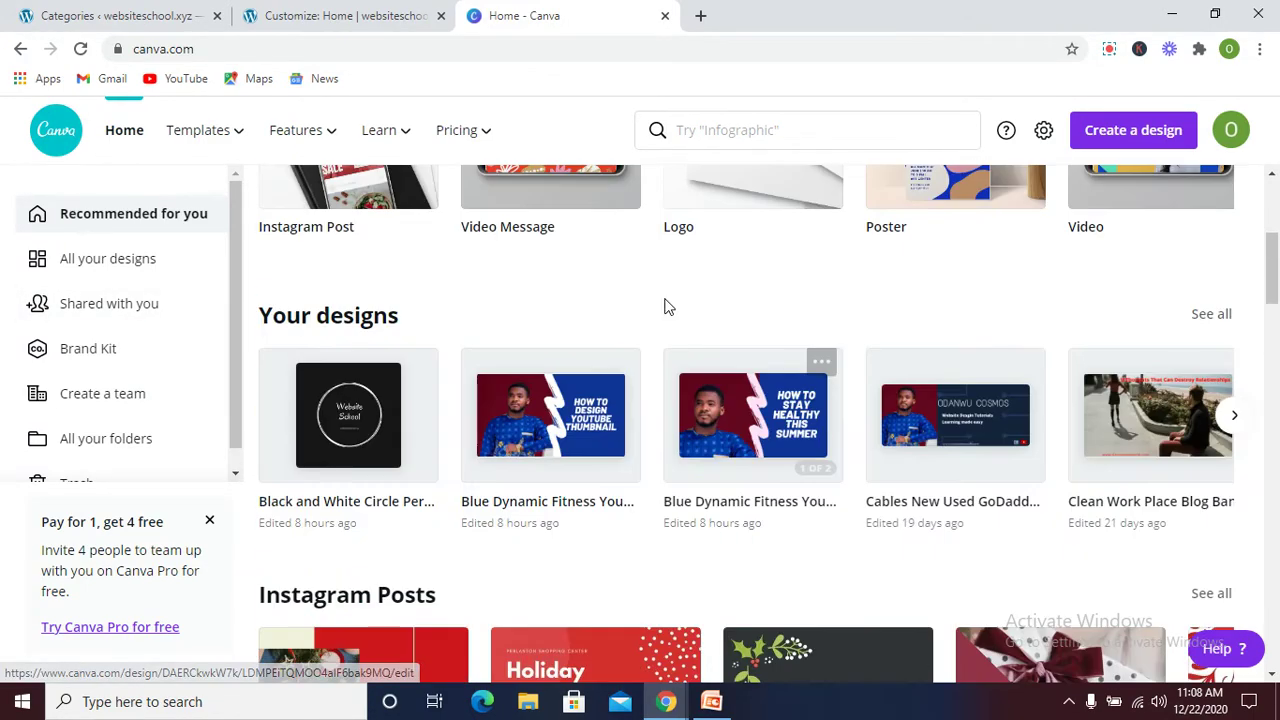
scroll(738, 170, up, 1)
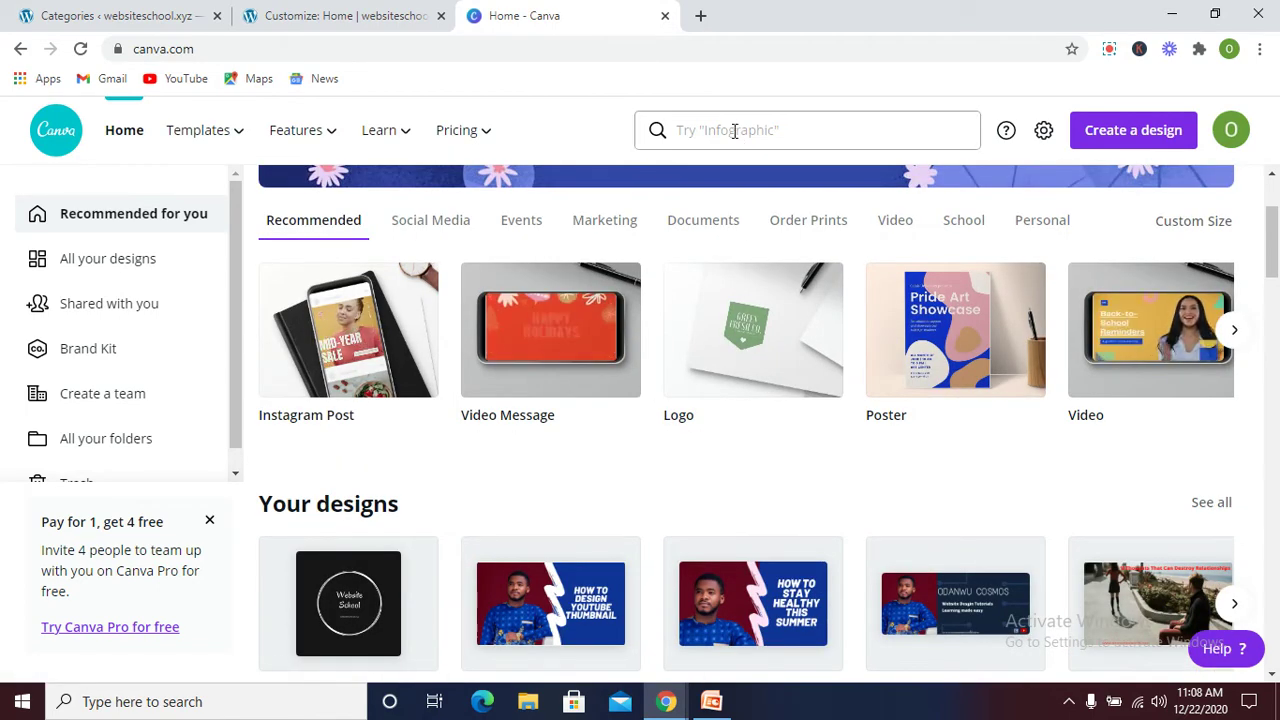
click(733, 130)
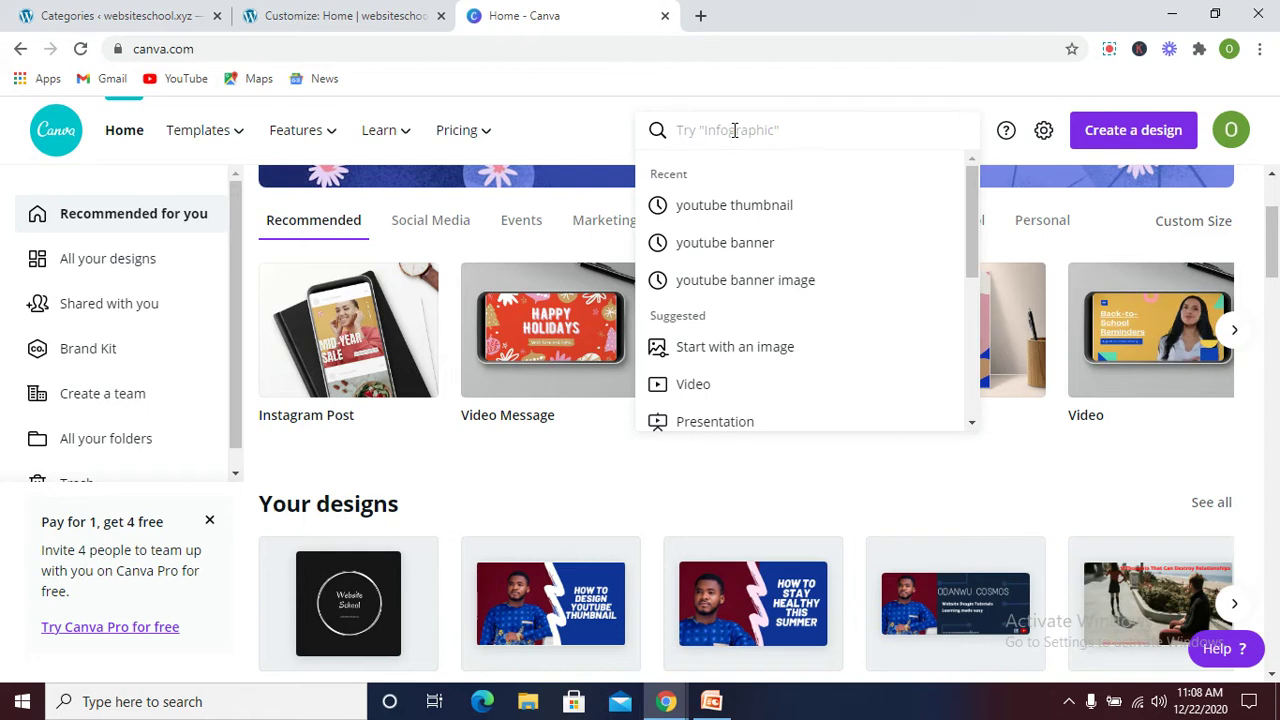
- Search Canva for 'logo' templates and browse the results for the black Charlie Carlos circle design
text(logo)
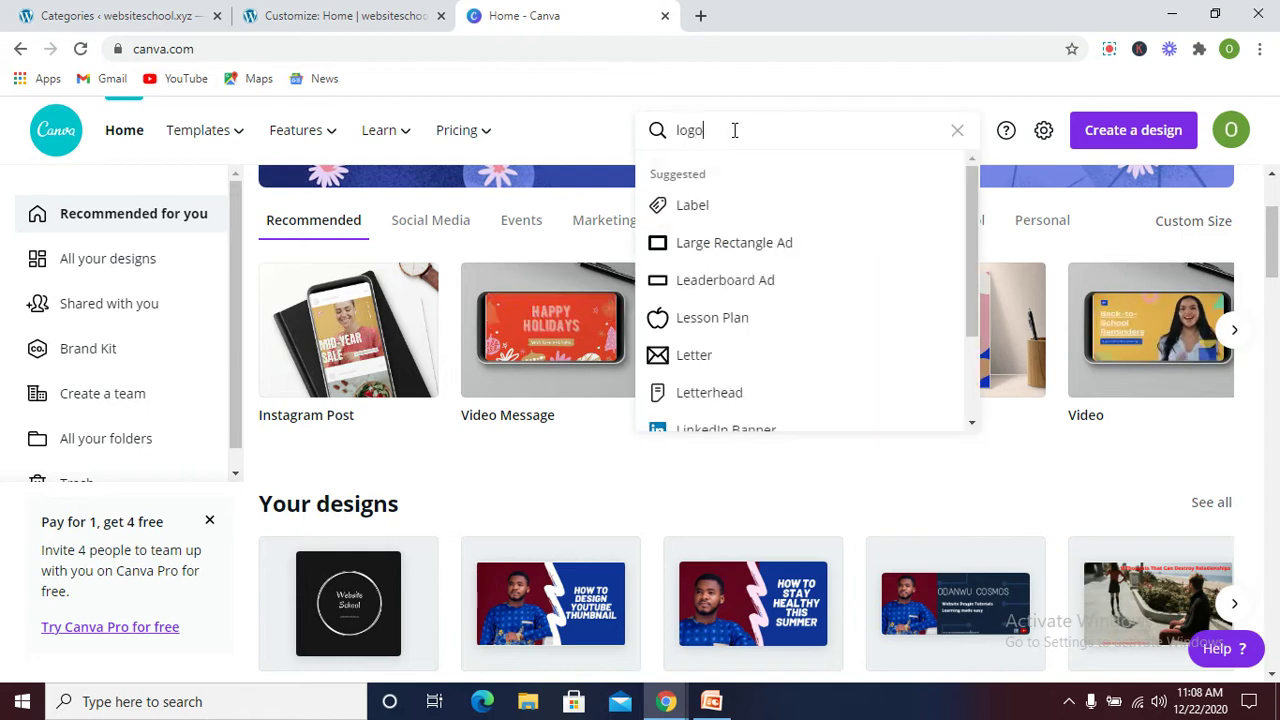
key(Return)
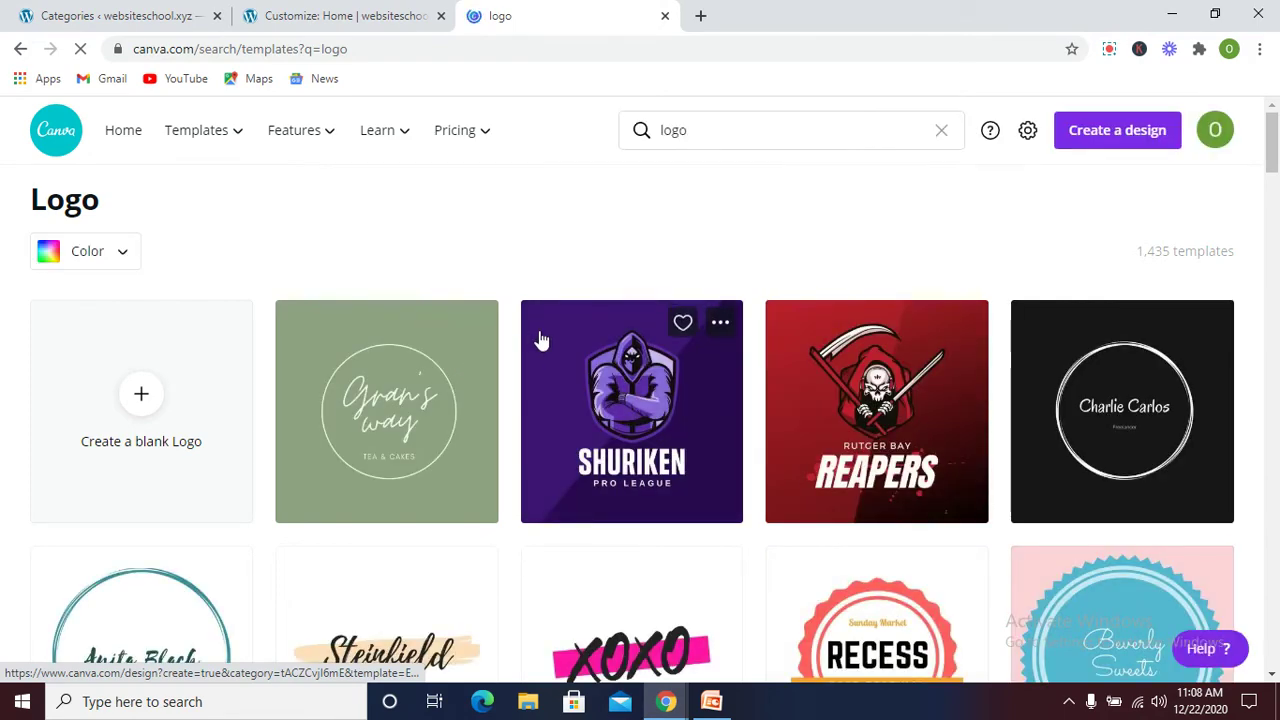
scroll(537, 343, down, 2)
scroll(545, 345, down, 2)
scroll(546, 347, down, 2)
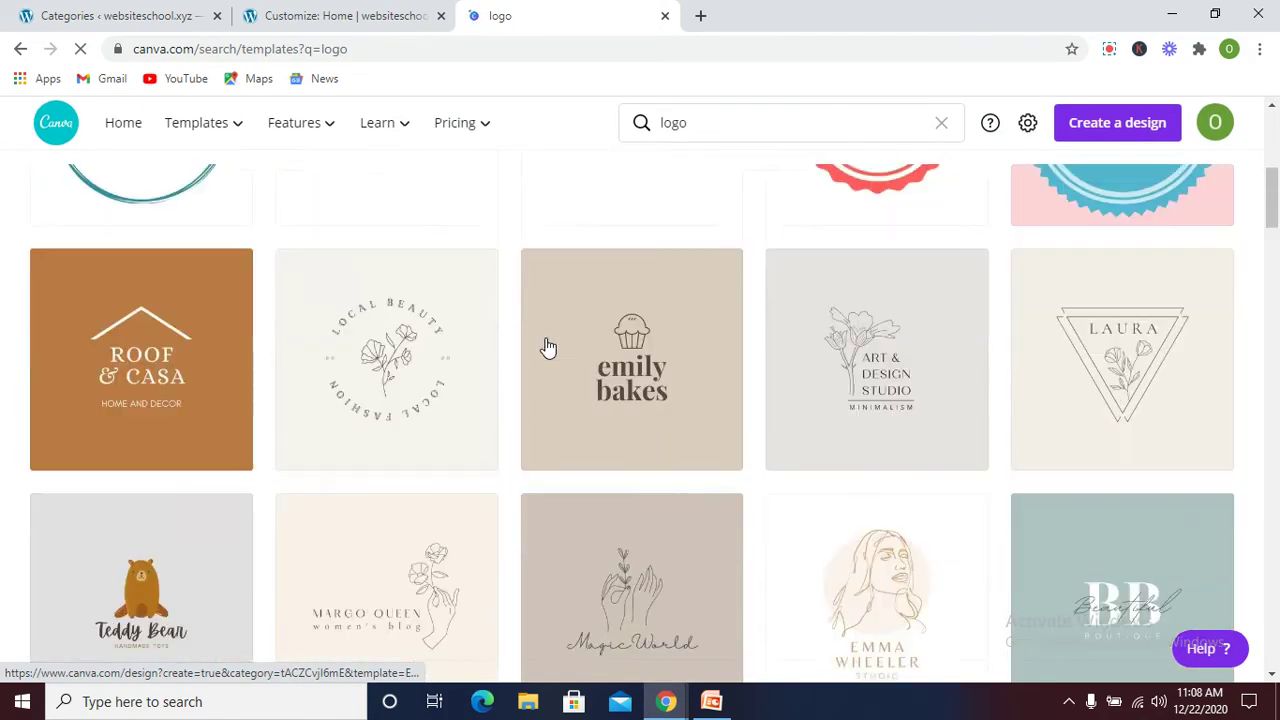
scroll(546, 348, down, 1)
scroll(546, 348, down, 1)
scroll(550, 347, down, 2)
scroll(556, 347, down, 1)
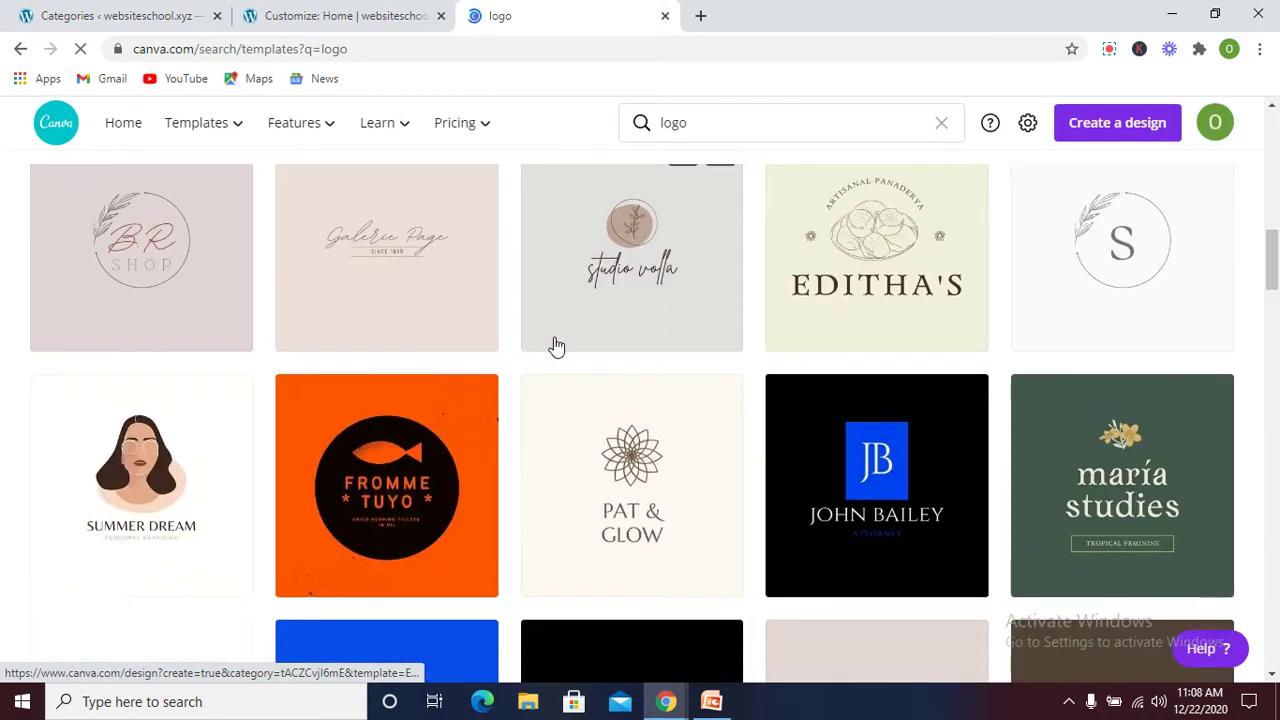
scroll(556, 347, down, 2)
scroll(557, 348, down, 3)
scroll(558, 348, down, 2)
scroll(558, 348, down, 3)
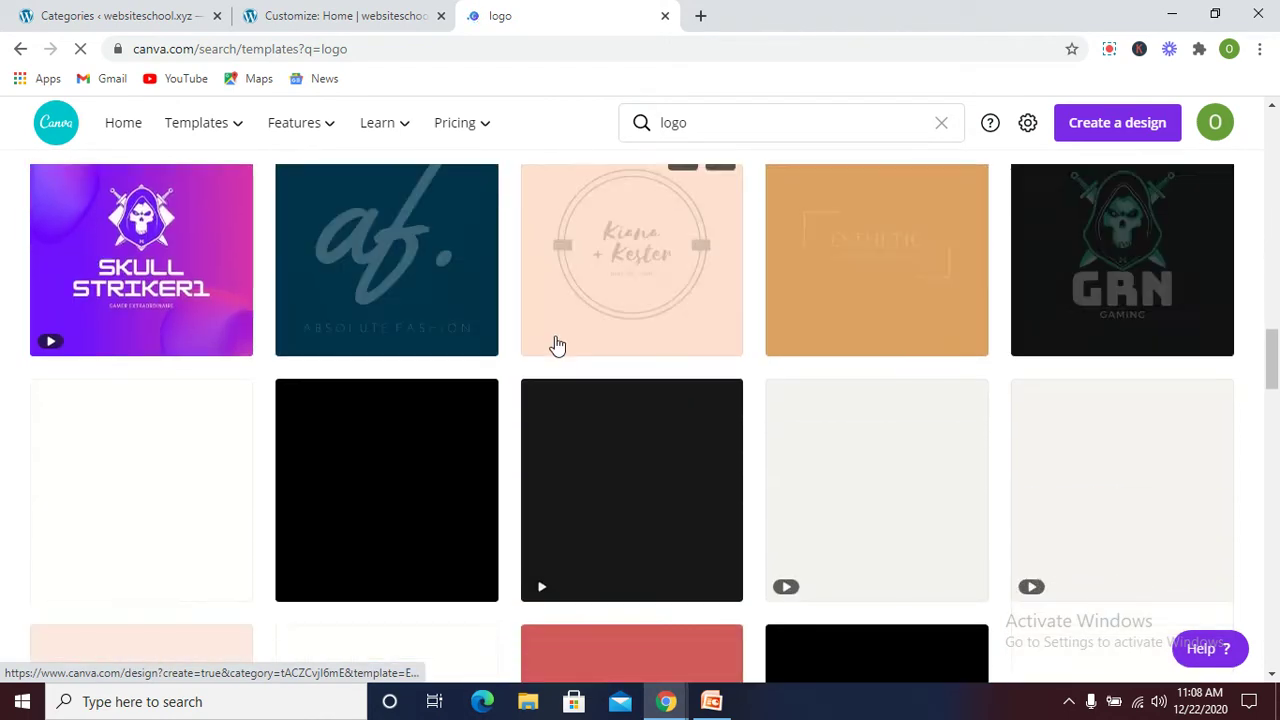
scroll(558, 347, down, 1)
scroll(557, 346, down, 3)
scroll(557, 345, down, 4)
scroll(557, 344, down, 4)
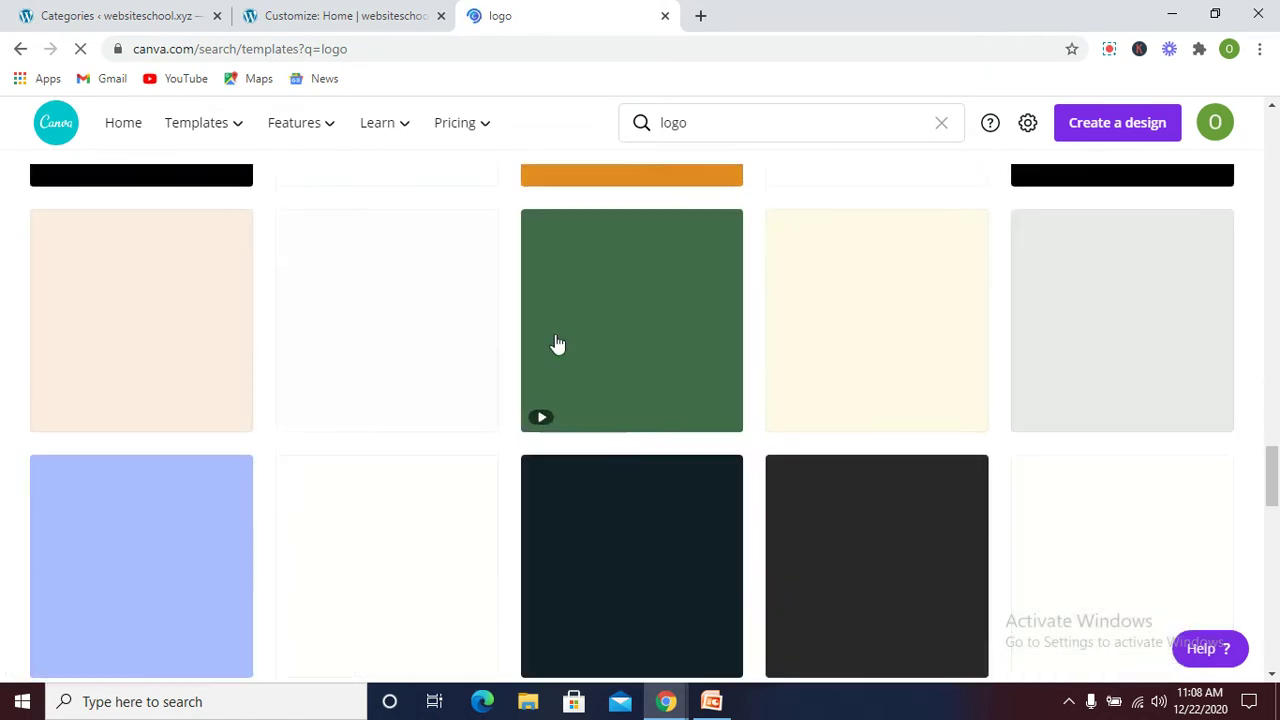
scroll(630, 356, down, 1)
scroll(640, 360, down, 2)
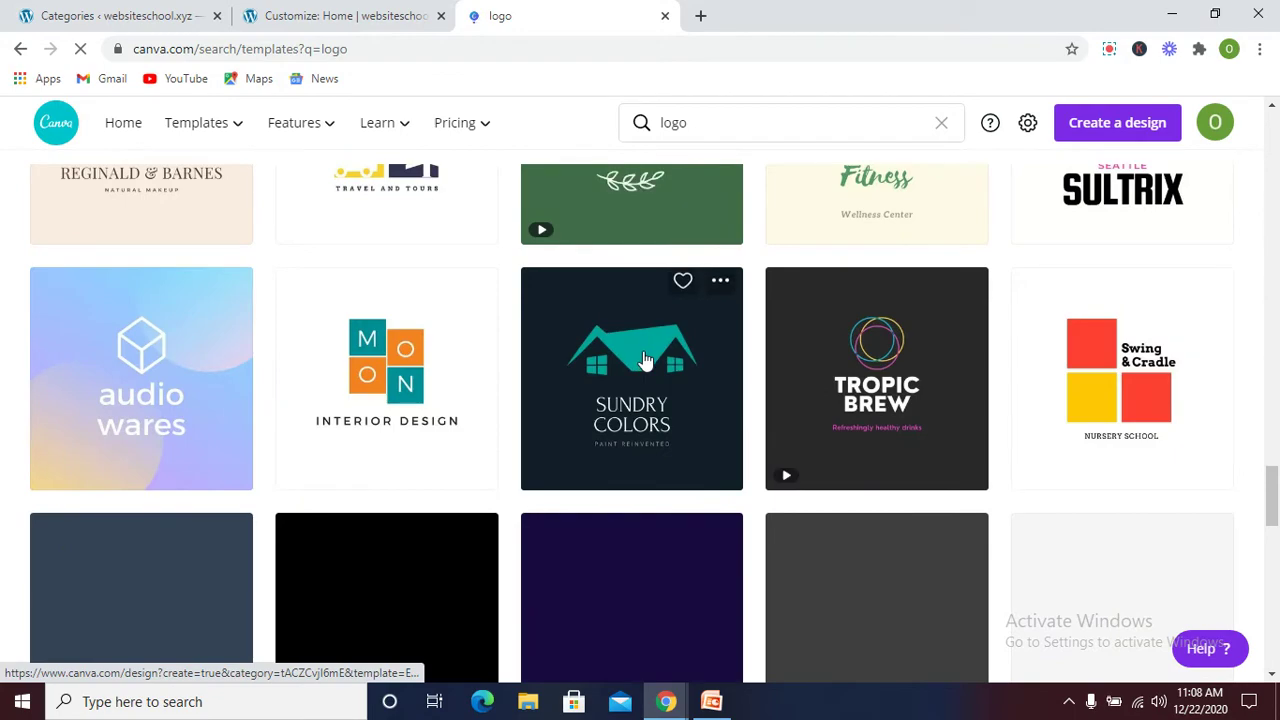
scroll(651, 363, up, 3)
scroll(647, 357, up, 4)
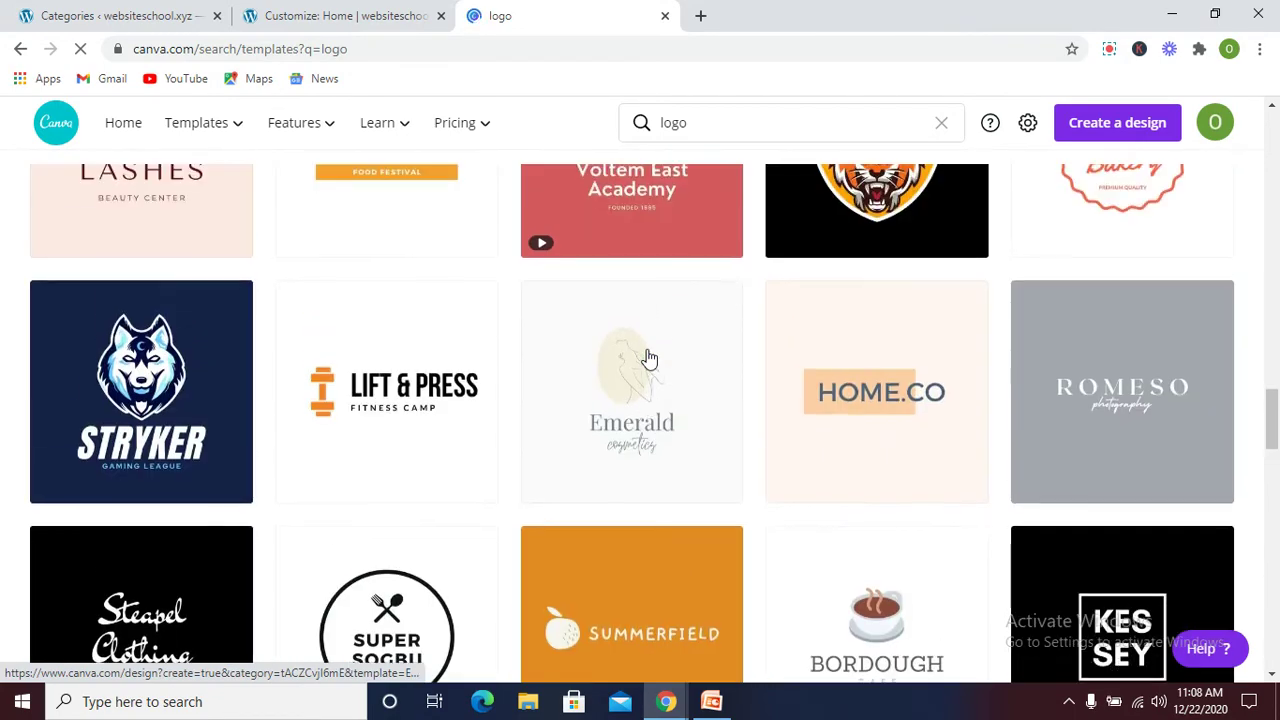
scroll(647, 357, up, 6)
scroll(647, 357, up, 6)
scroll(648, 358, up, 4)
scroll(647, 357, up, 5)
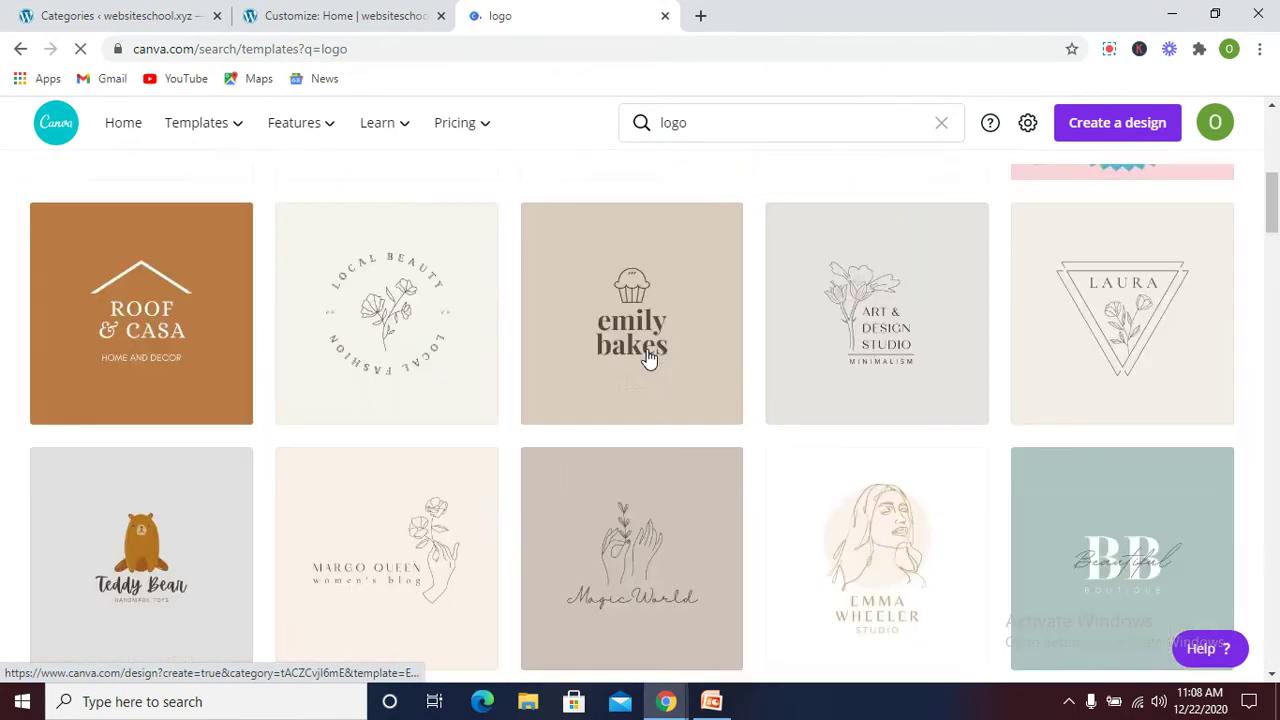
scroll(635, 352, up, 2)
scroll(333, 246, up, 5)
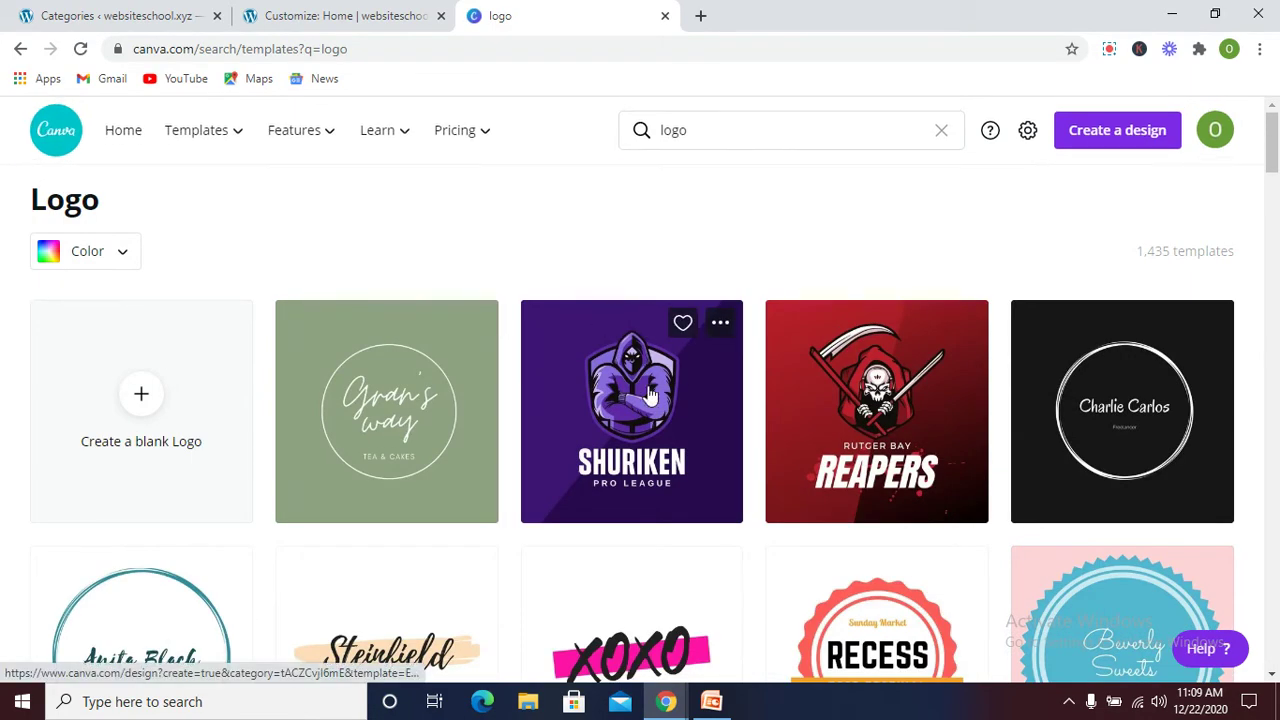
scroll(642, 398, down, 1)
scroll(642, 398, down, 1)
scroll(642, 398, up, 1)
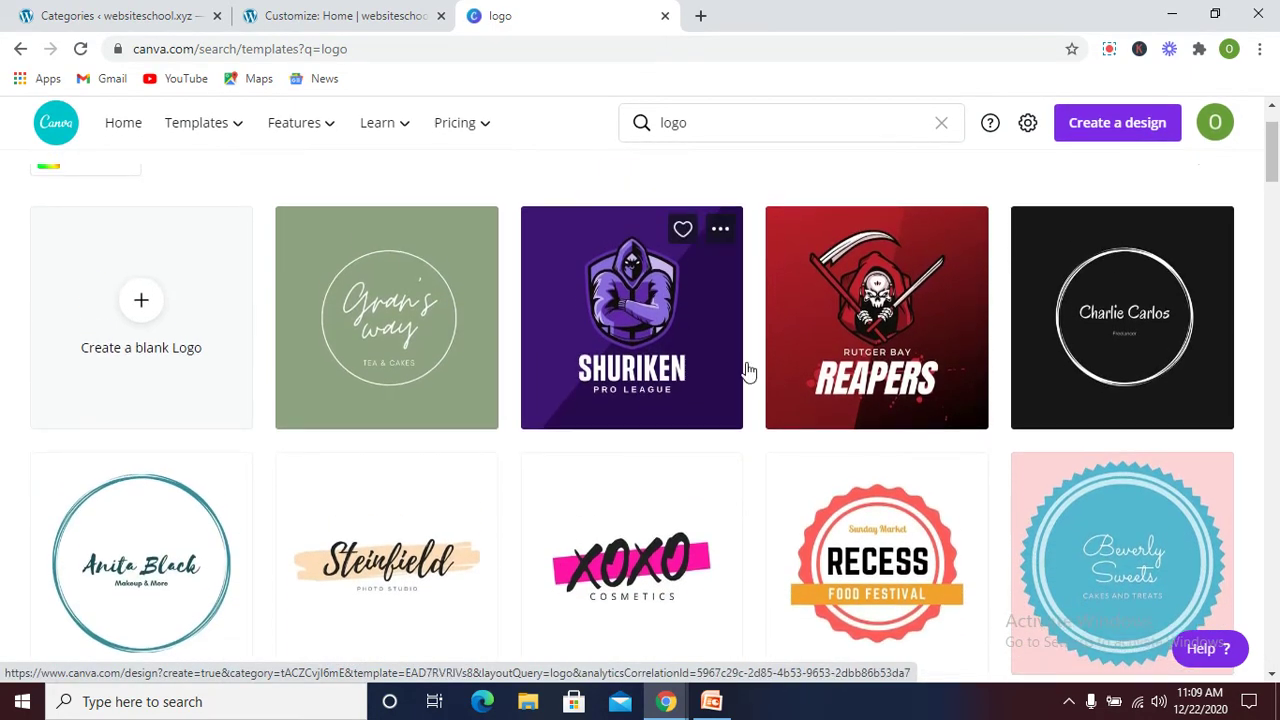
mouse_move(1122, 410)
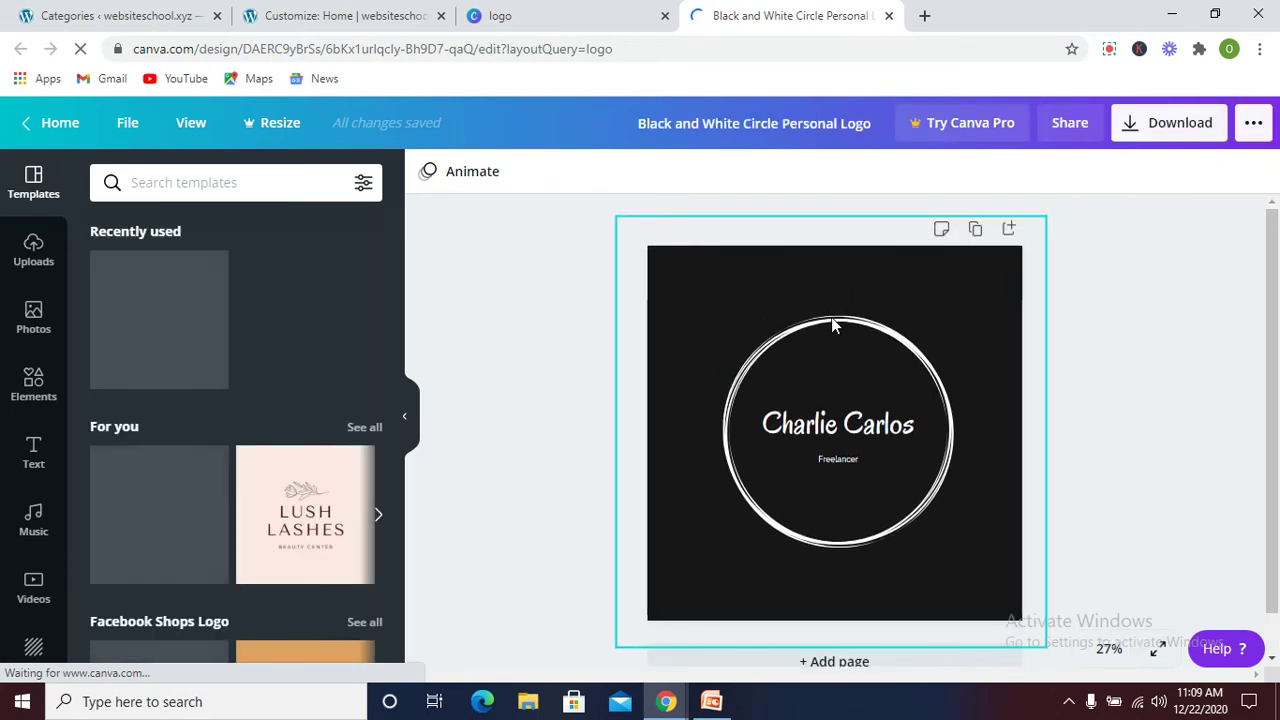
- Replace the 'Charlie Carlos' title with 'Website School'
click(832, 325)
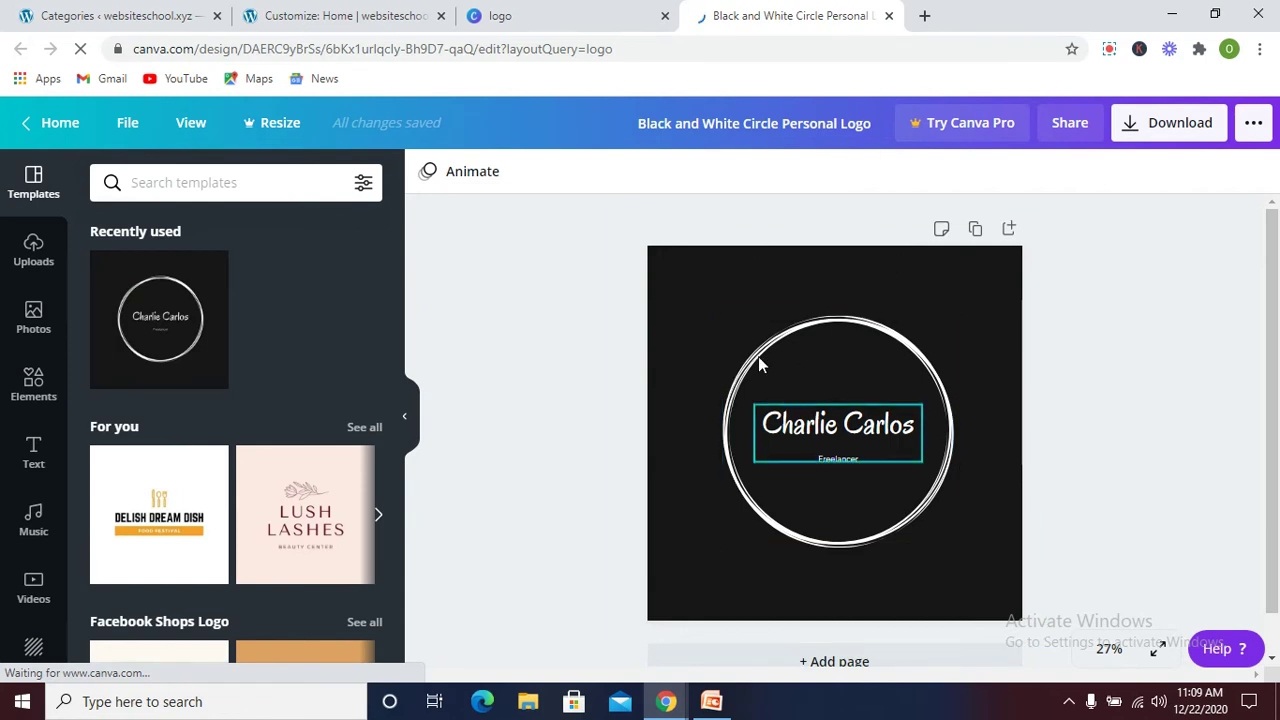
click(920, 452)
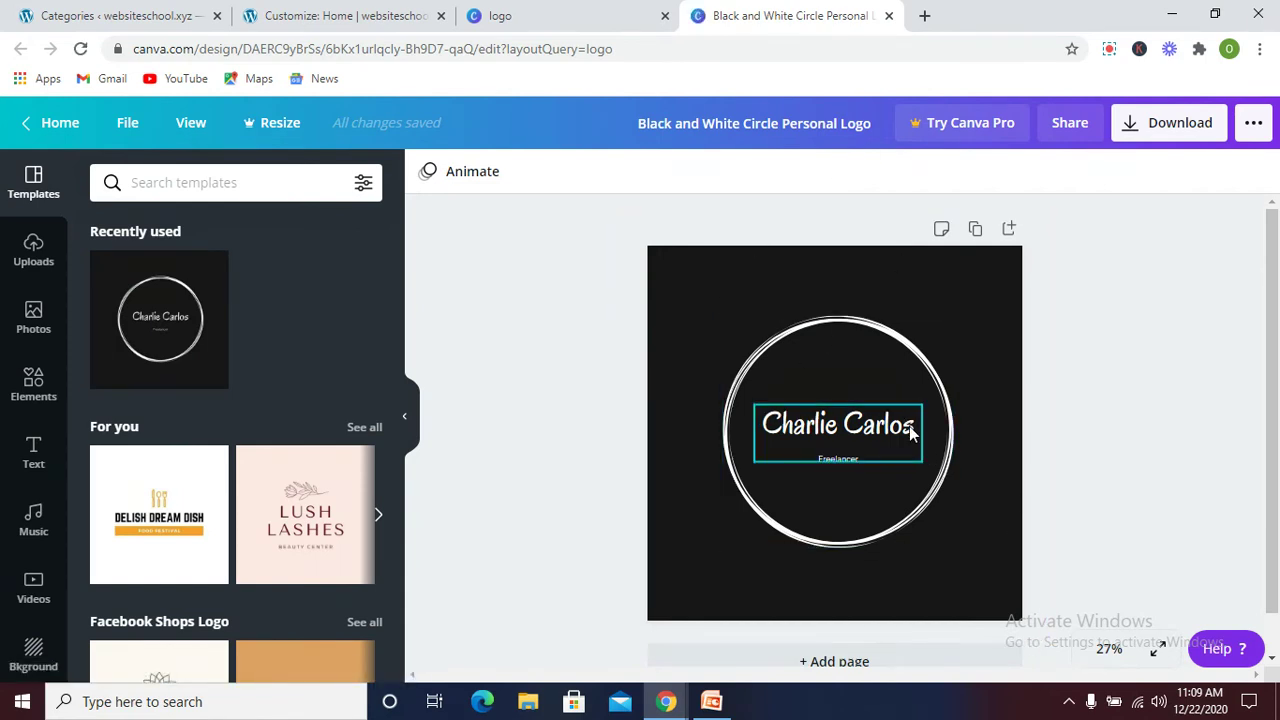
click(914, 428)
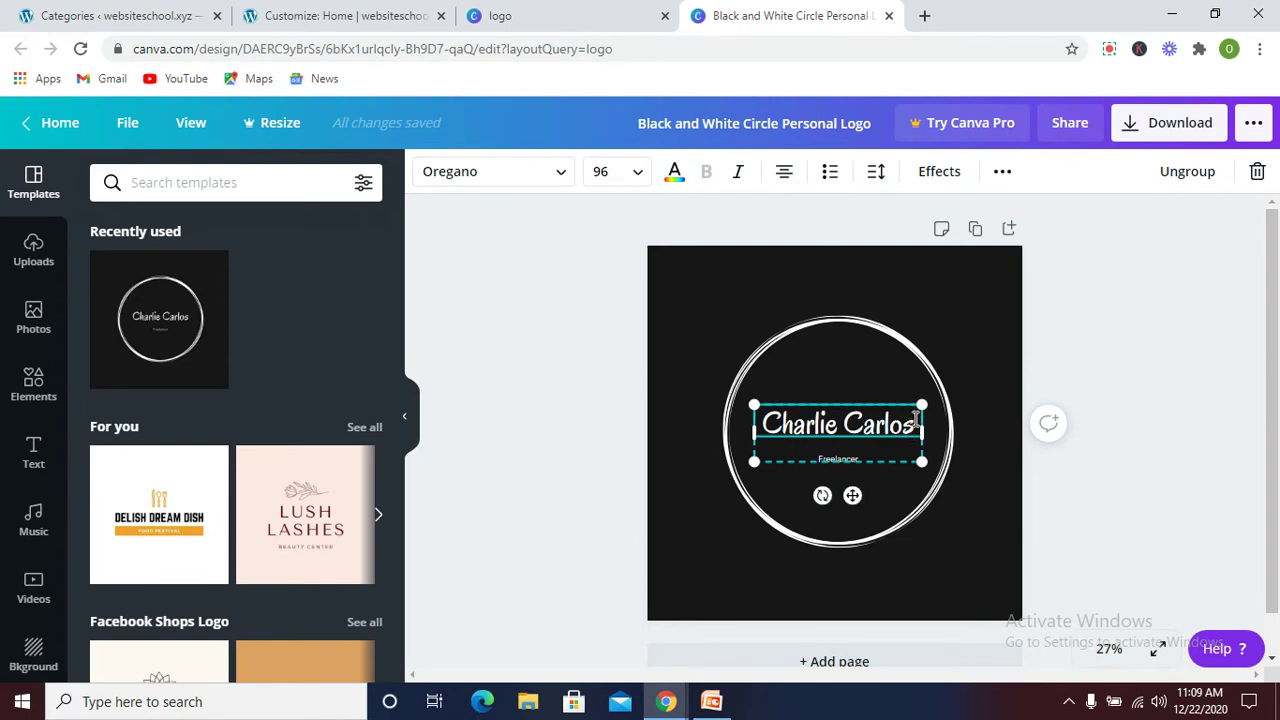
click(914, 420)
key(BackSpace)
key(BackSpace)
key(BackSpace)
key(BackSpace)
key(BackSpace)
key(BackSpace)
key(BackSpace)
key(BackSpace)
key(BackSpace)
key(BackSpace)
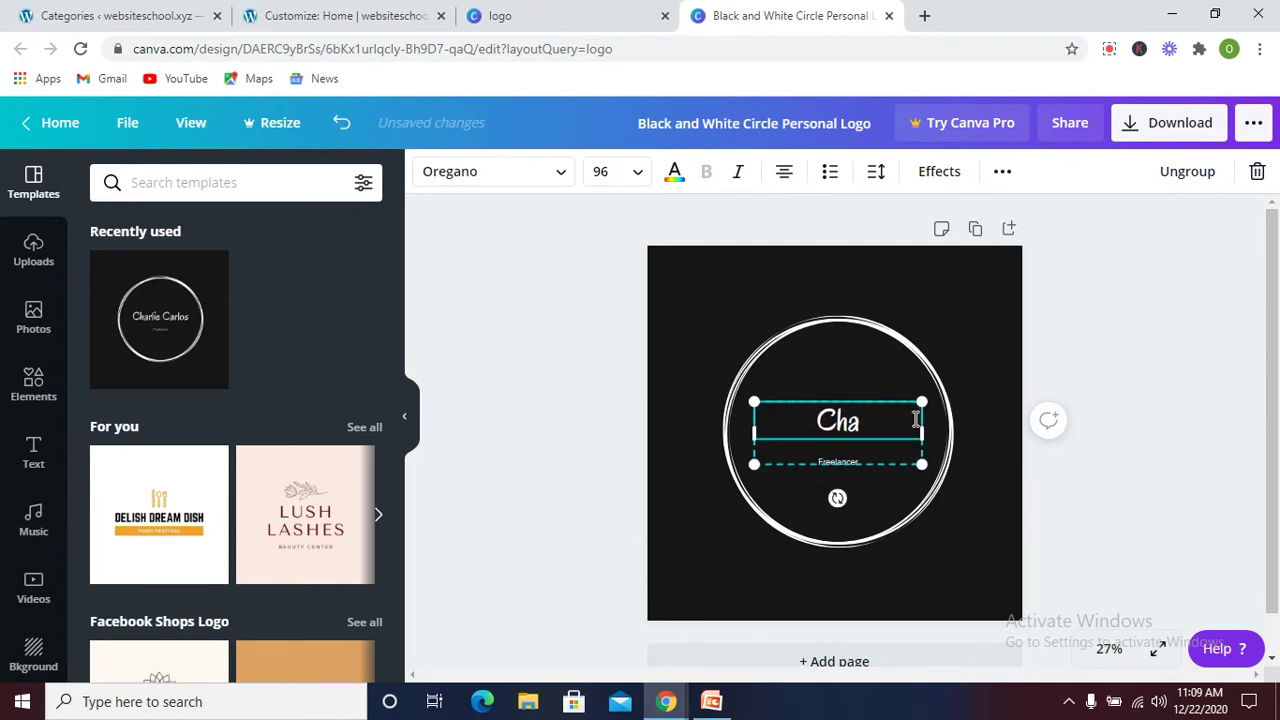
key(BackSpace)
key(BackSpace)
text(W)
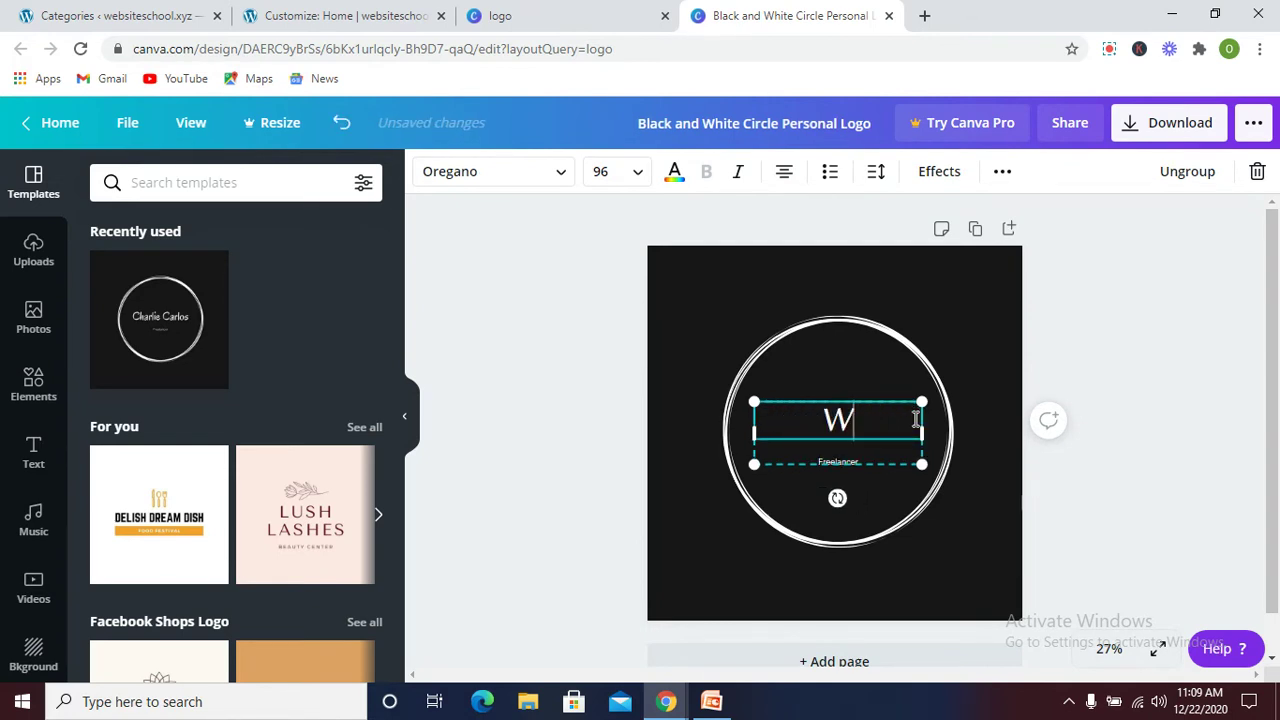
text(ebsit)
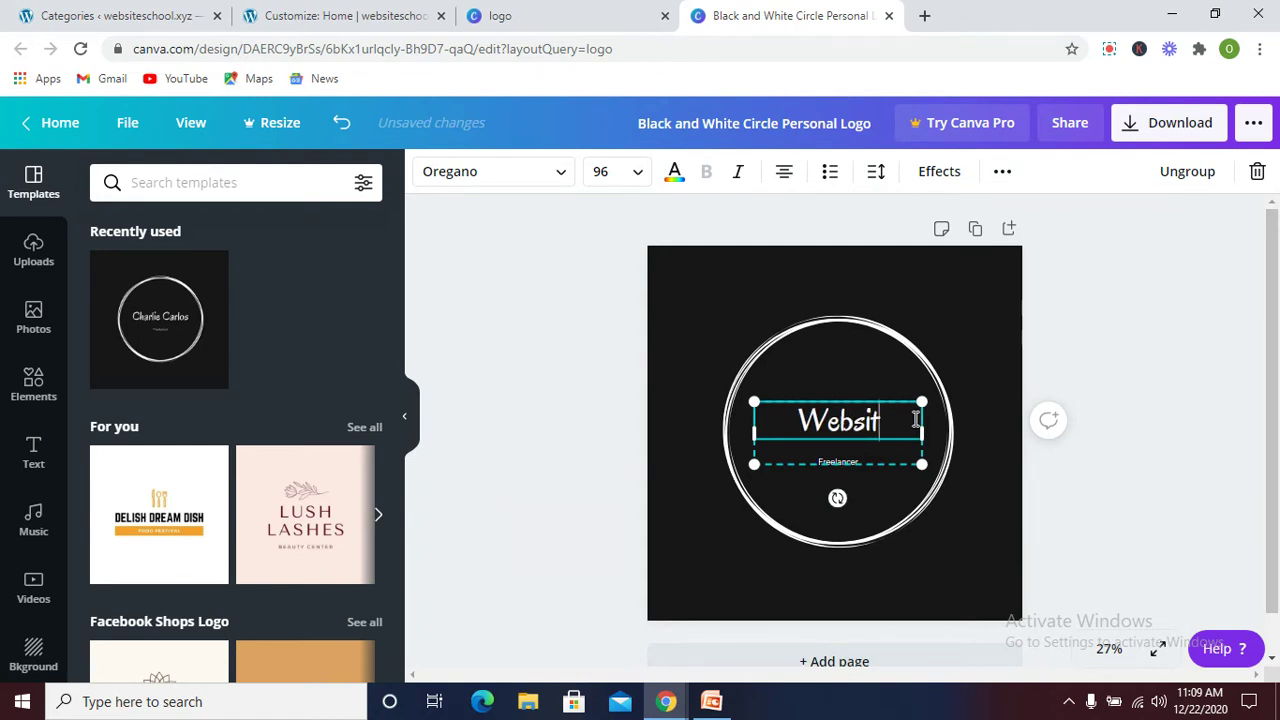
text(e S)
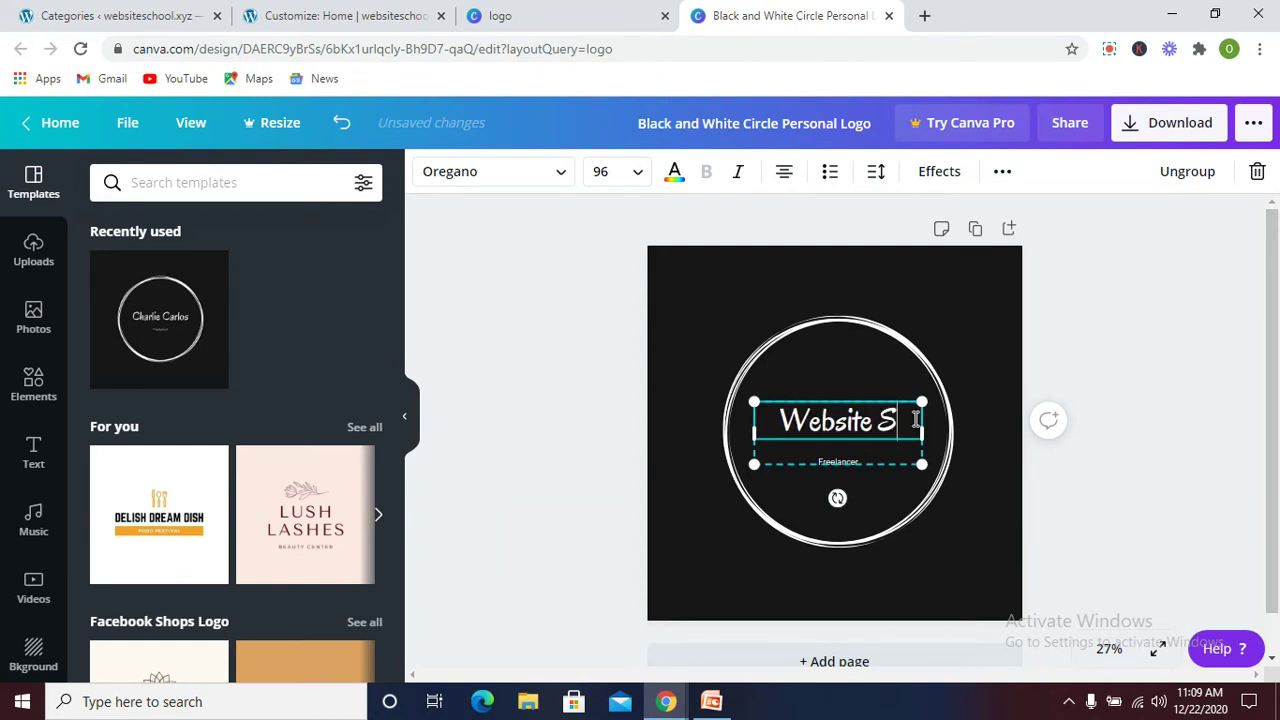
text(choo)
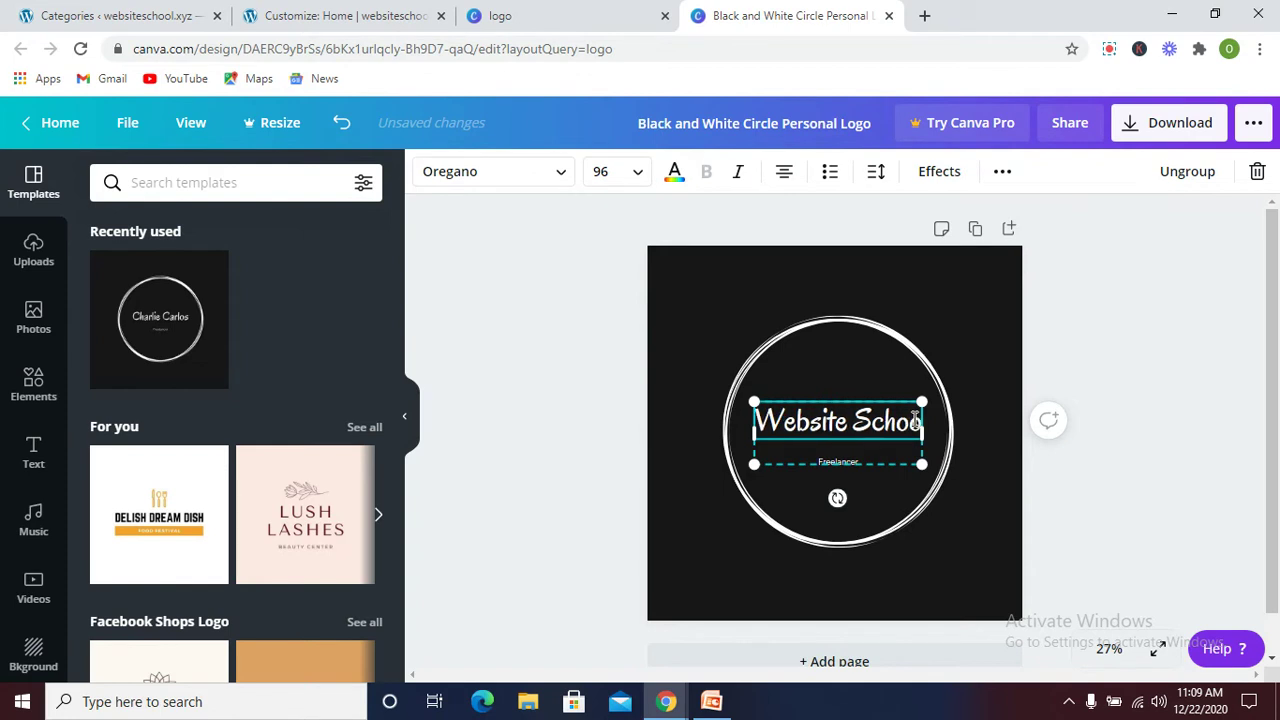
text(l)
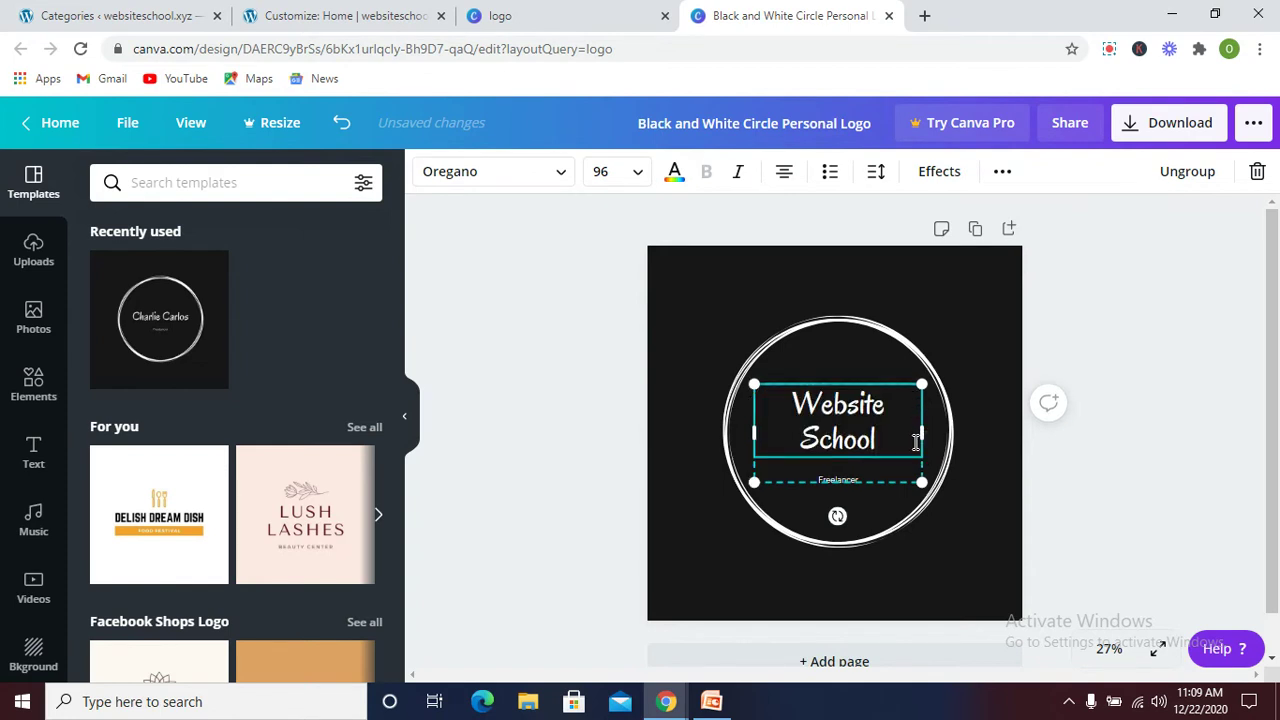
click(857, 484)
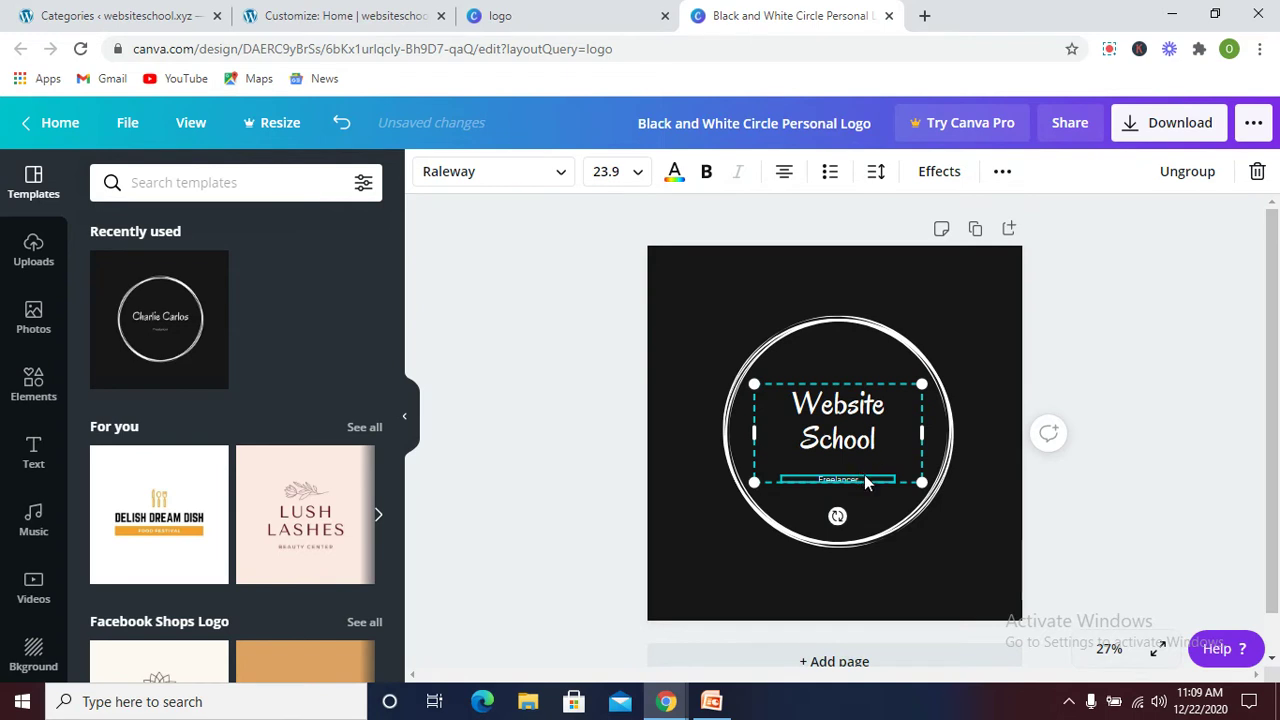
click(866, 482)
key(BackSpace)
key(BackSpace)
key(BackSpace)
key(BackSpace)
key(BackSpace)
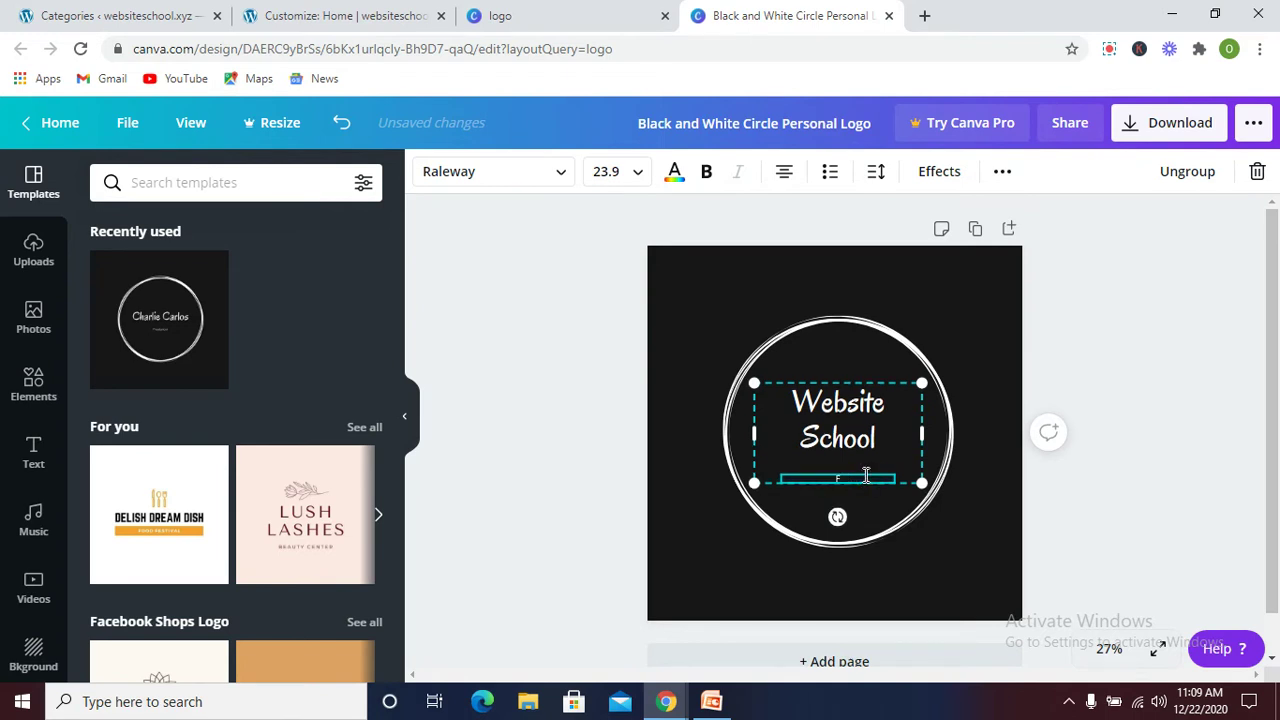
key(BackSpace)
text(web)
text(site)
text(scho)
text(ol.x)
text(yz)
- Download the finished circle logo design as a PNG file
click(962, 337)
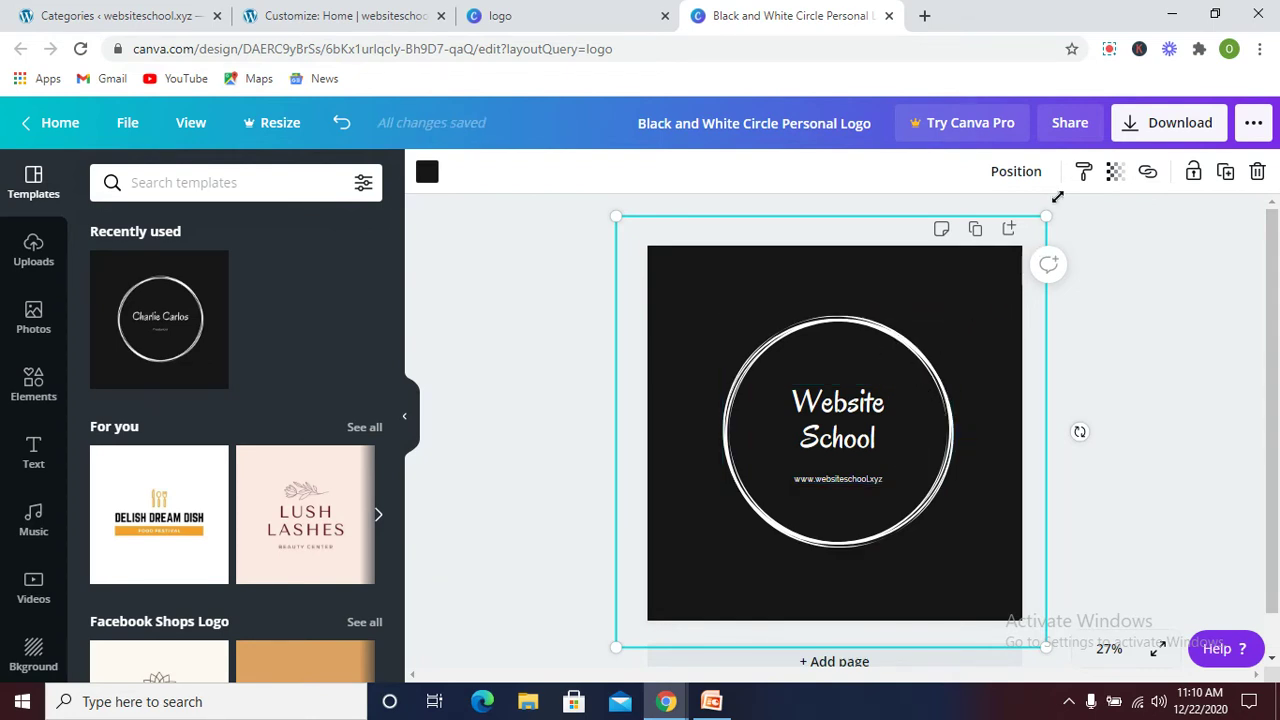
click(1168, 130)
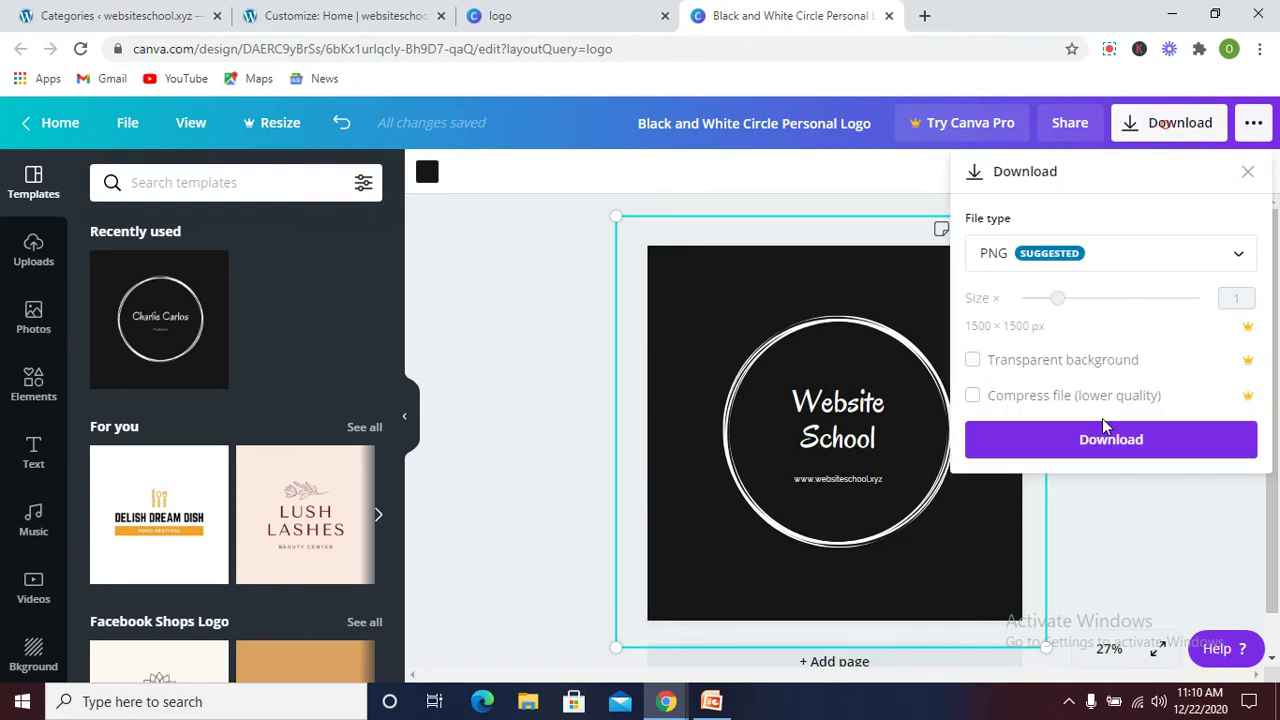
click(1098, 438)
click(1095, 442)
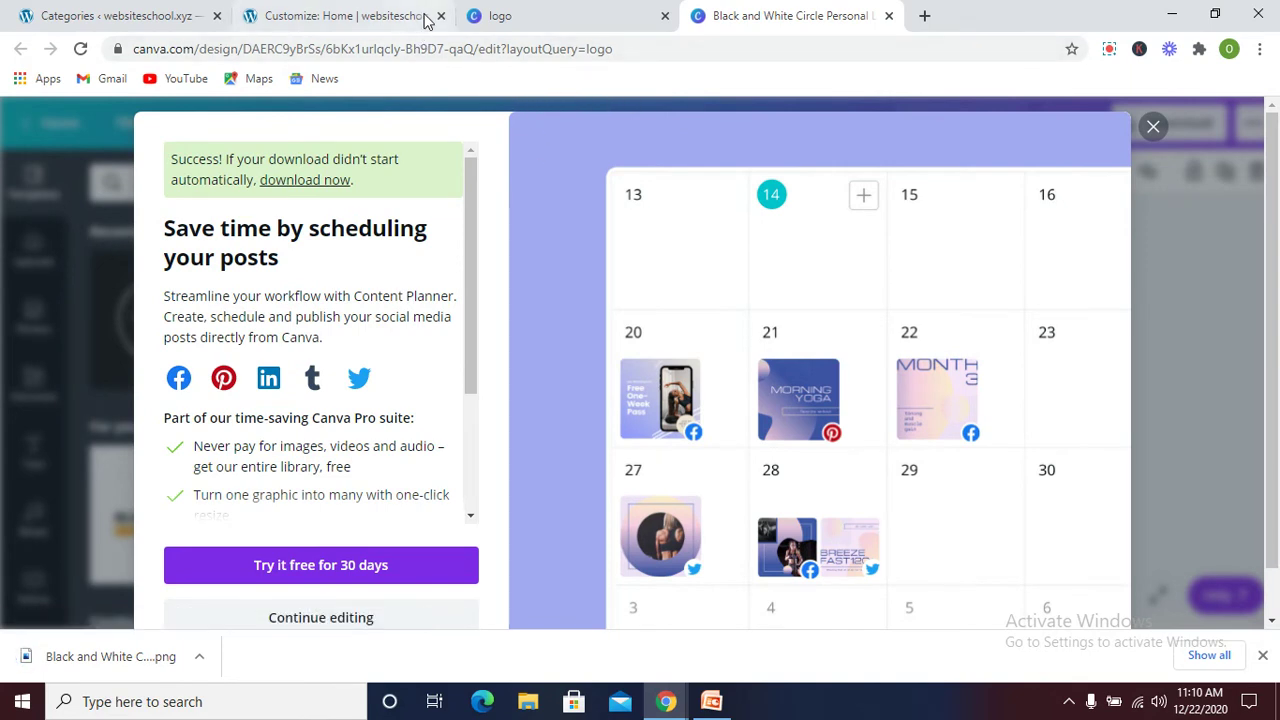
click(331, 16)
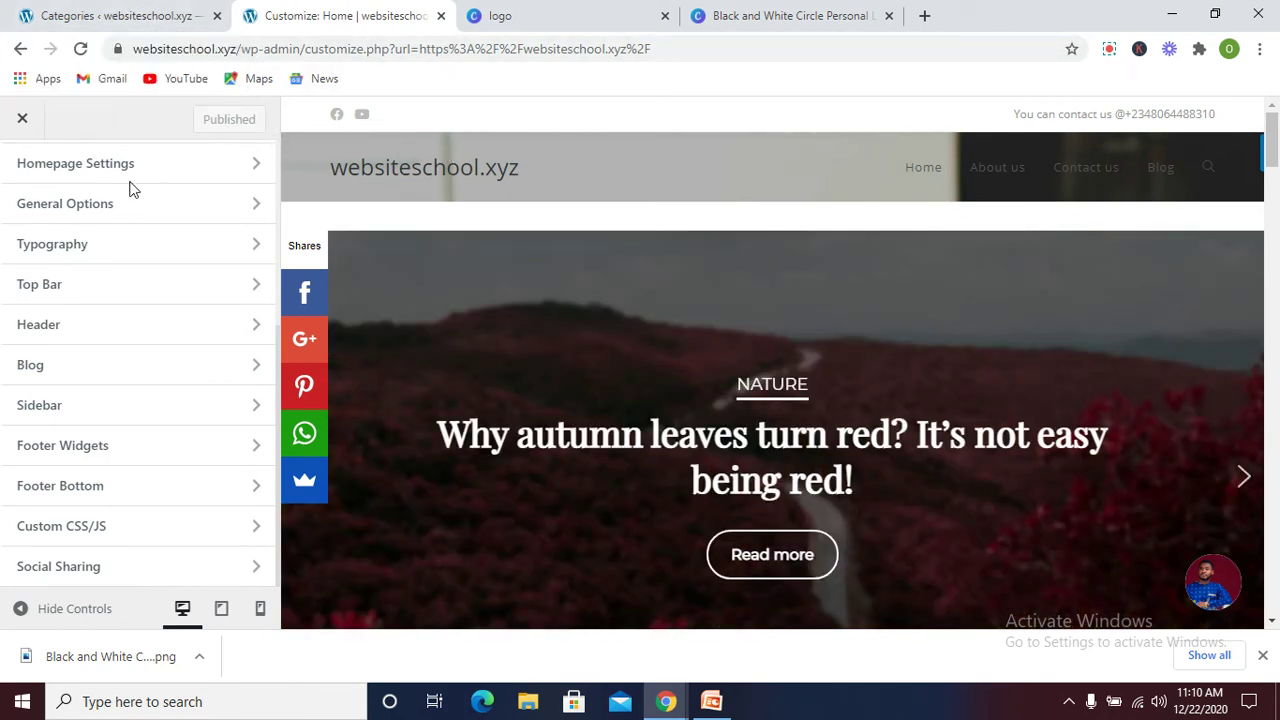
- Go to the Customizer's Header > Logo settings and begin selecting a logo image
click(90, 292)
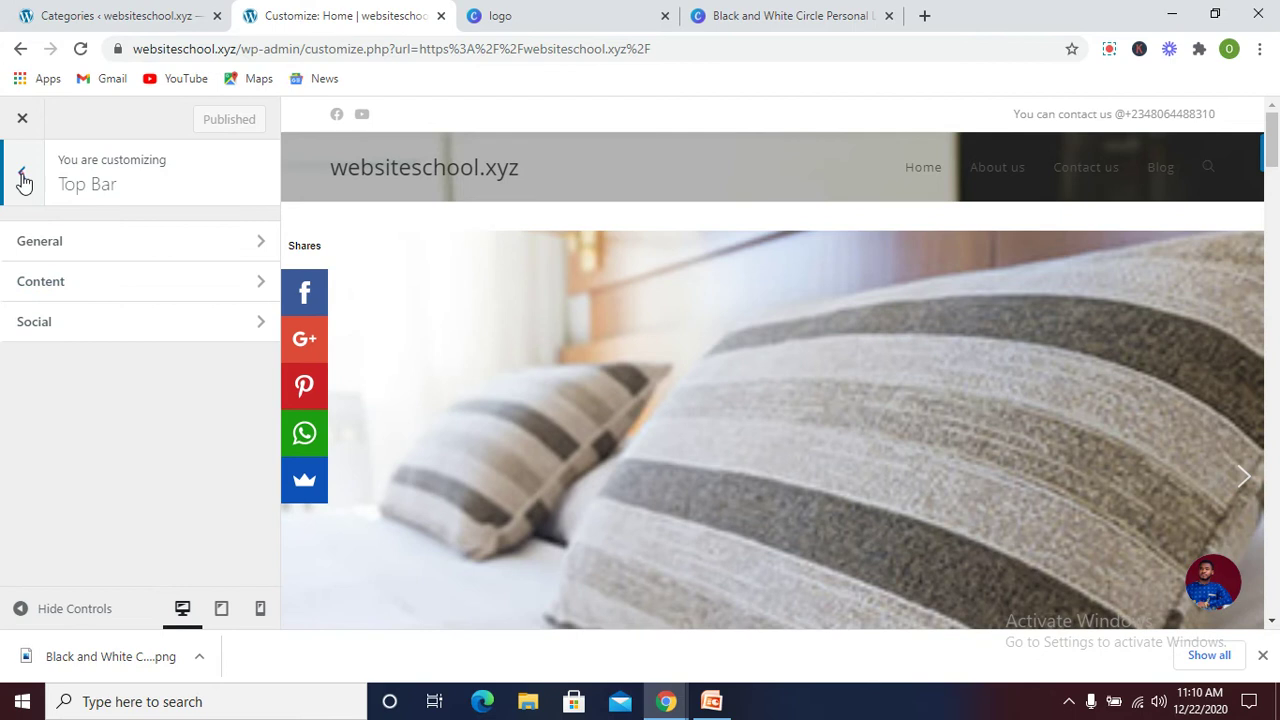
click(22, 178)
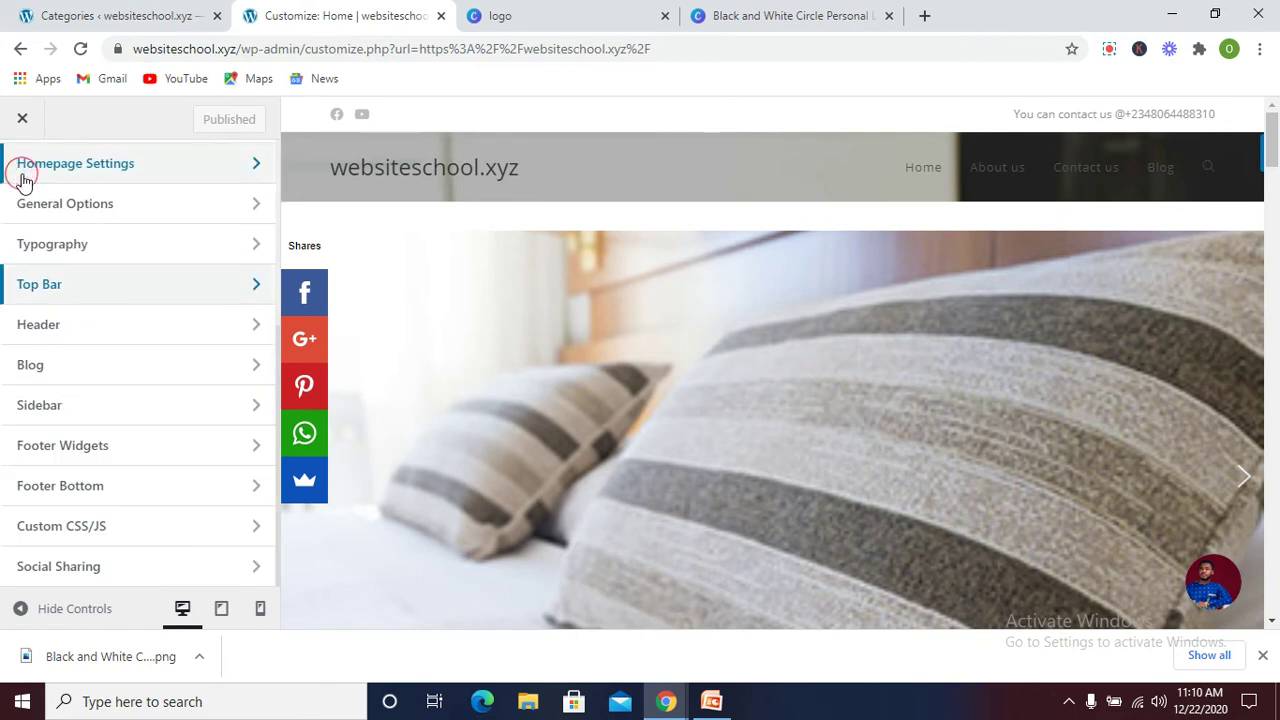
click(72, 334)
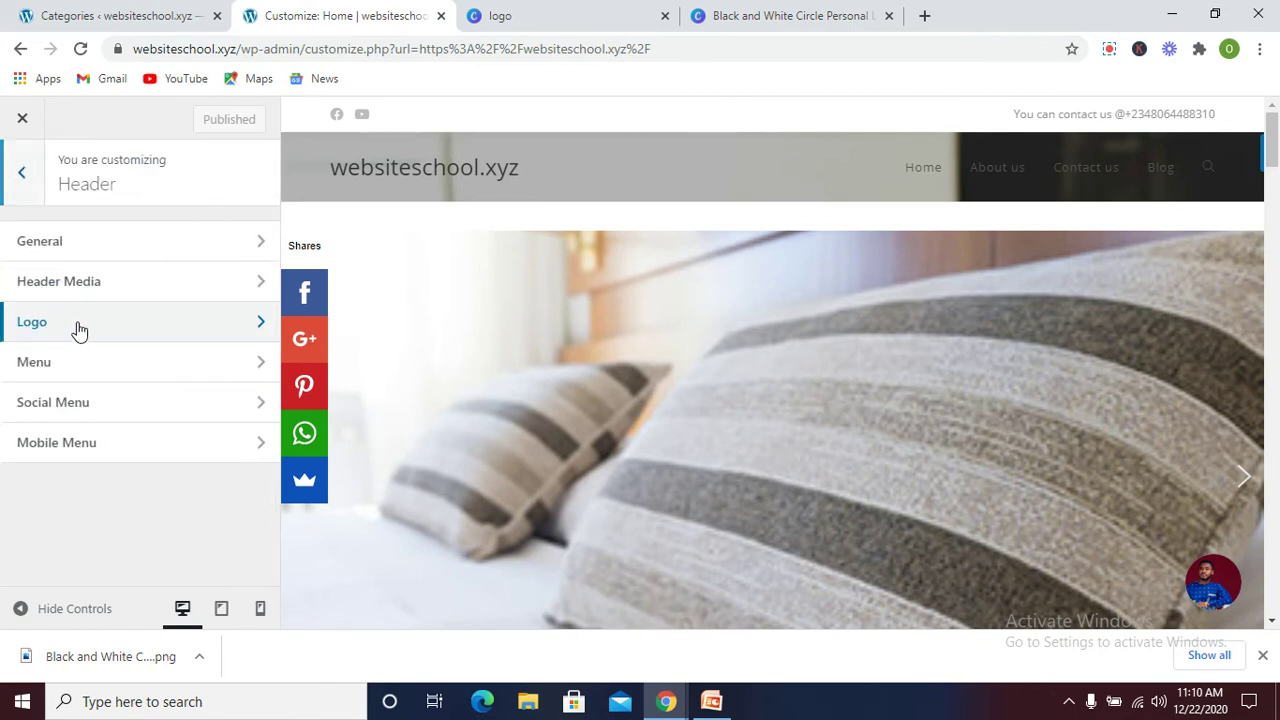
click(80, 331)
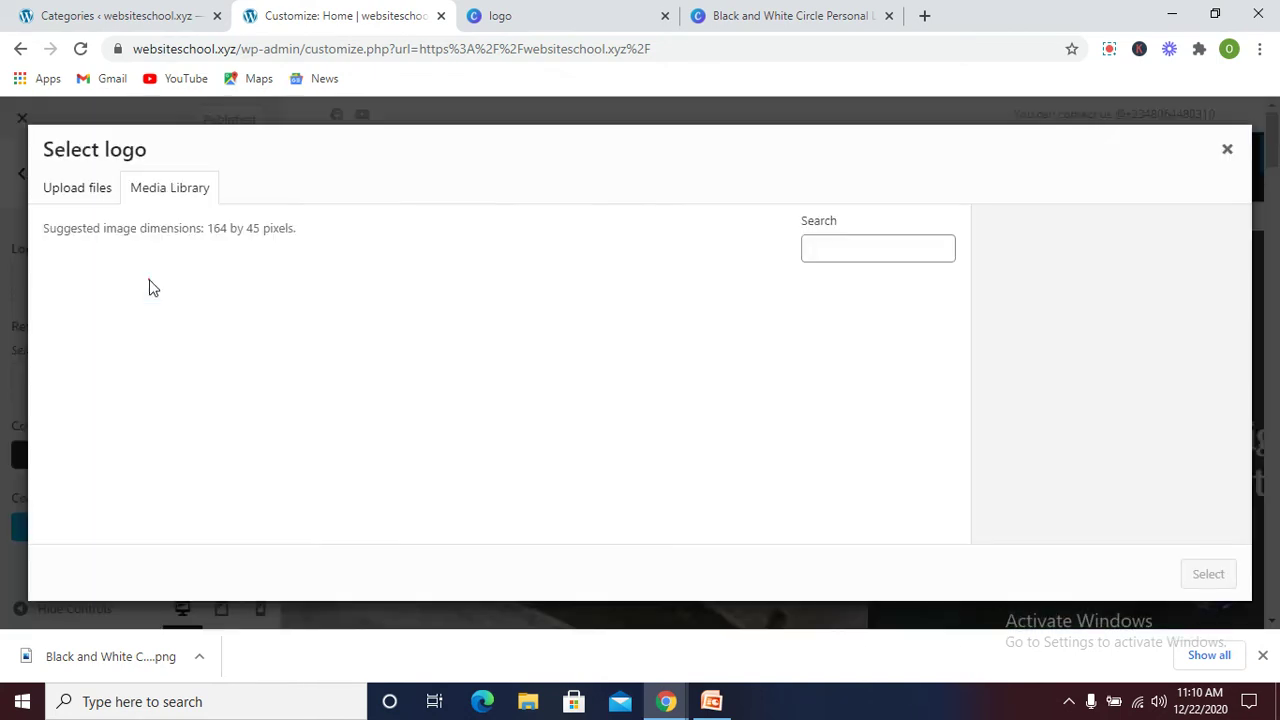
click(149, 284)
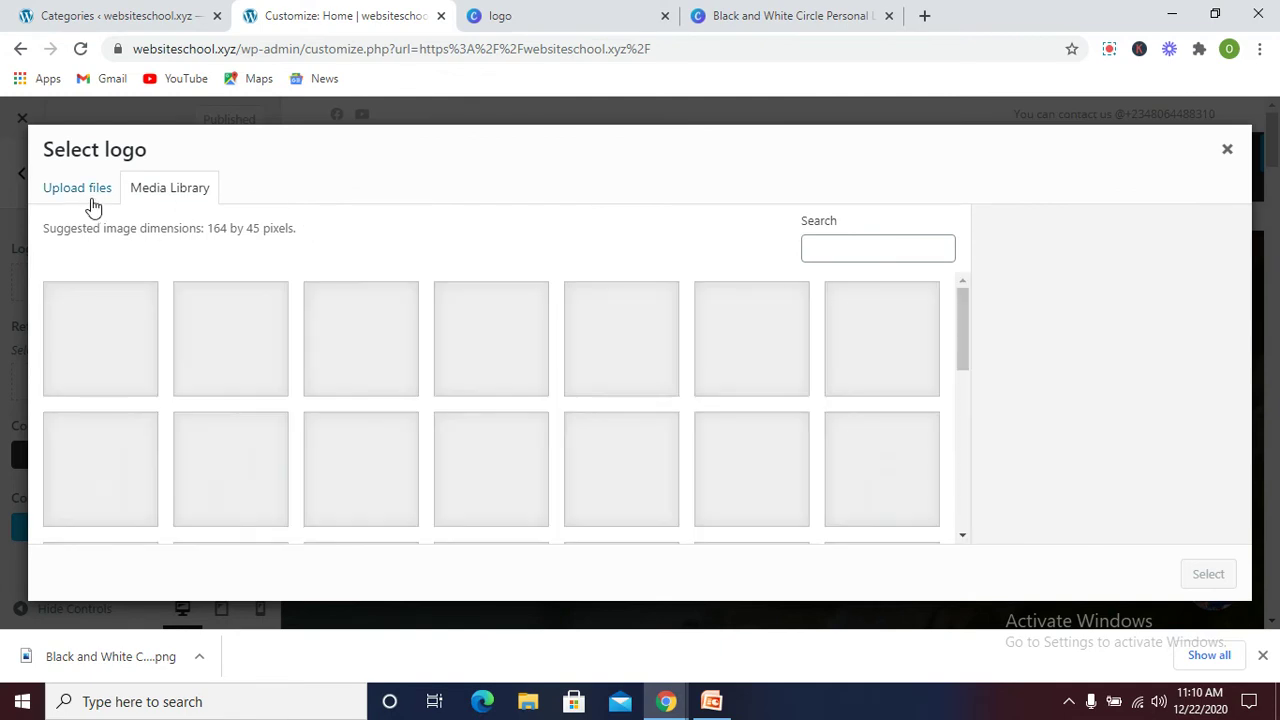
- Upload 'Black and White Circle Personal Logo (1).png' from Downloads to the Media Library
click(93, 197)
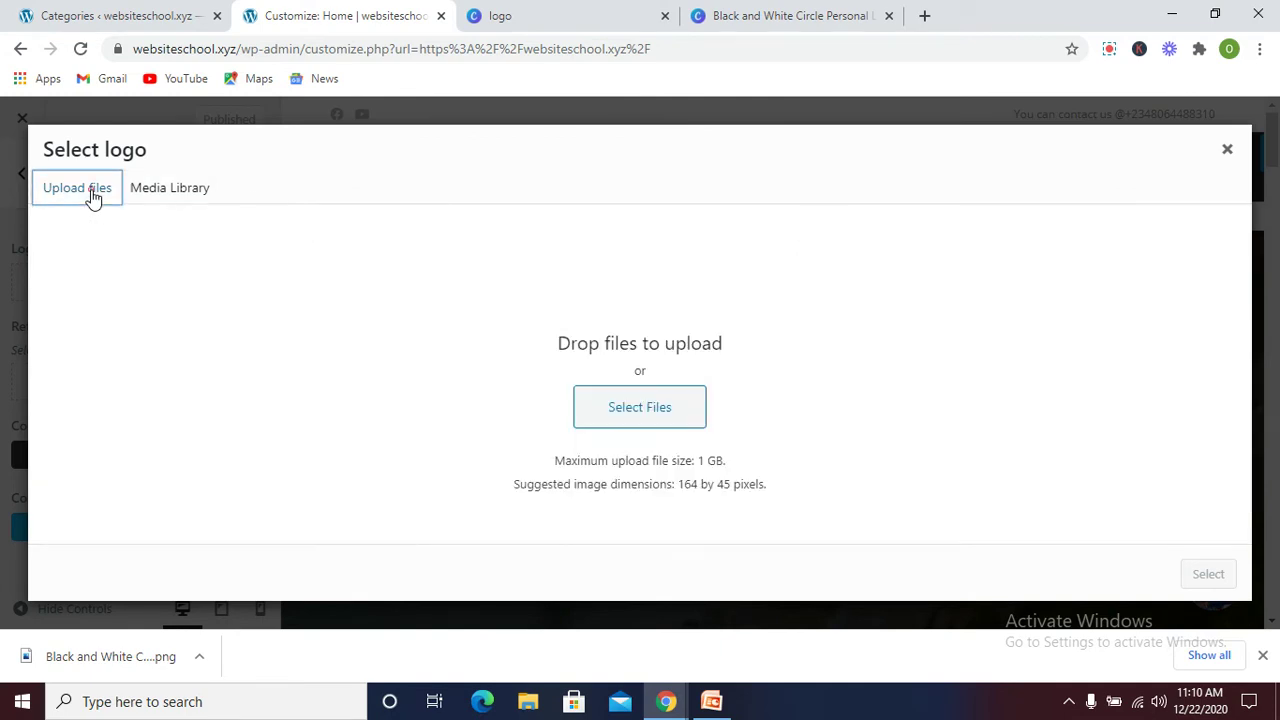
click(663, 412)
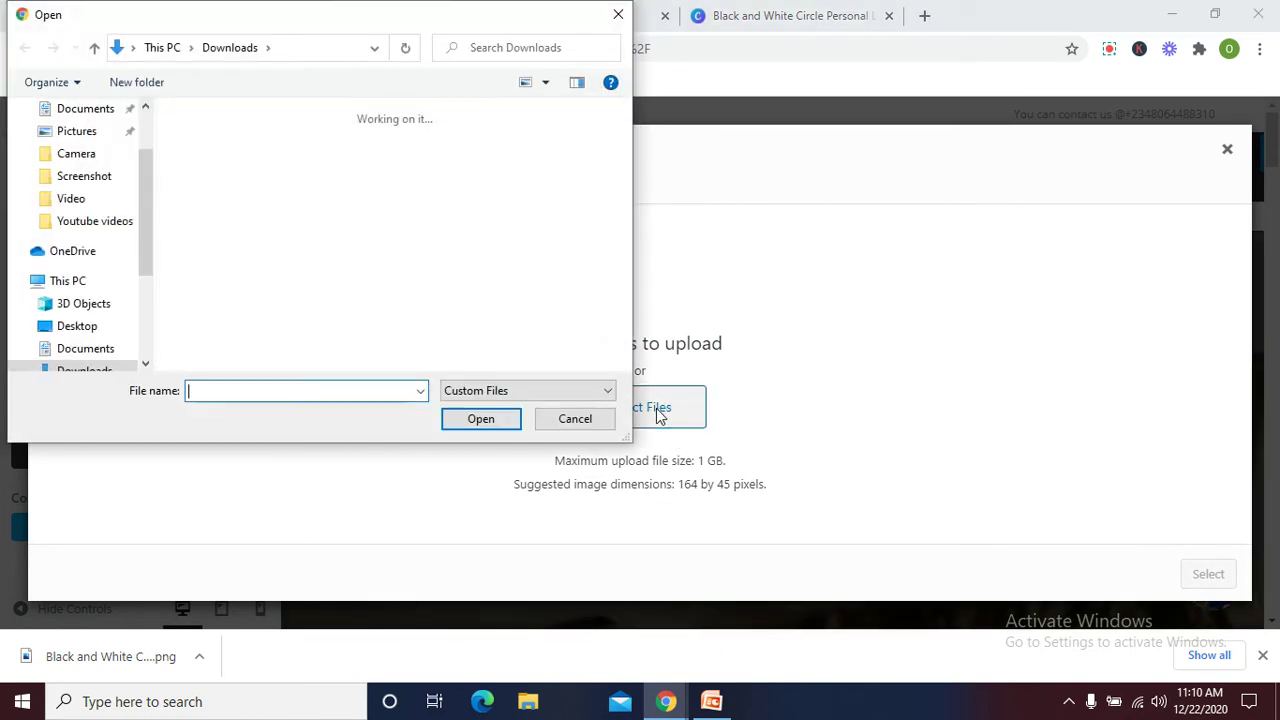
scroll(88, 190, up, 2)
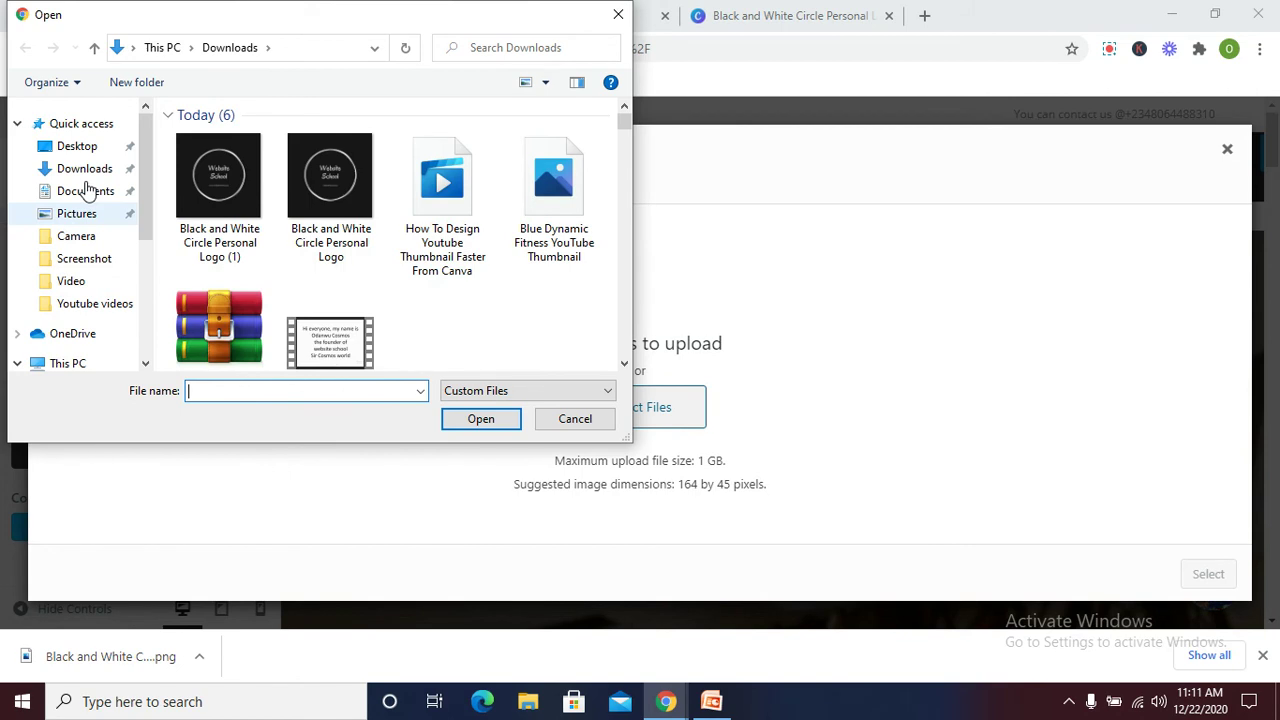
click(227, 186)
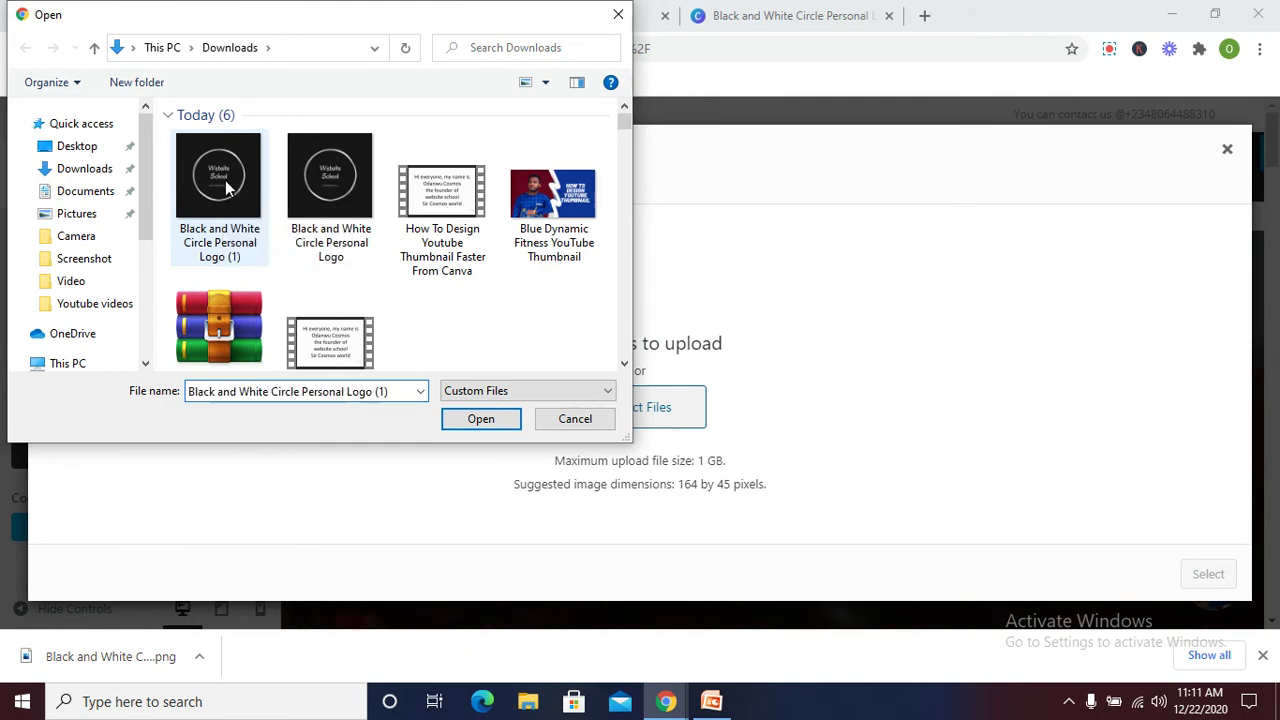
click(492, 422)
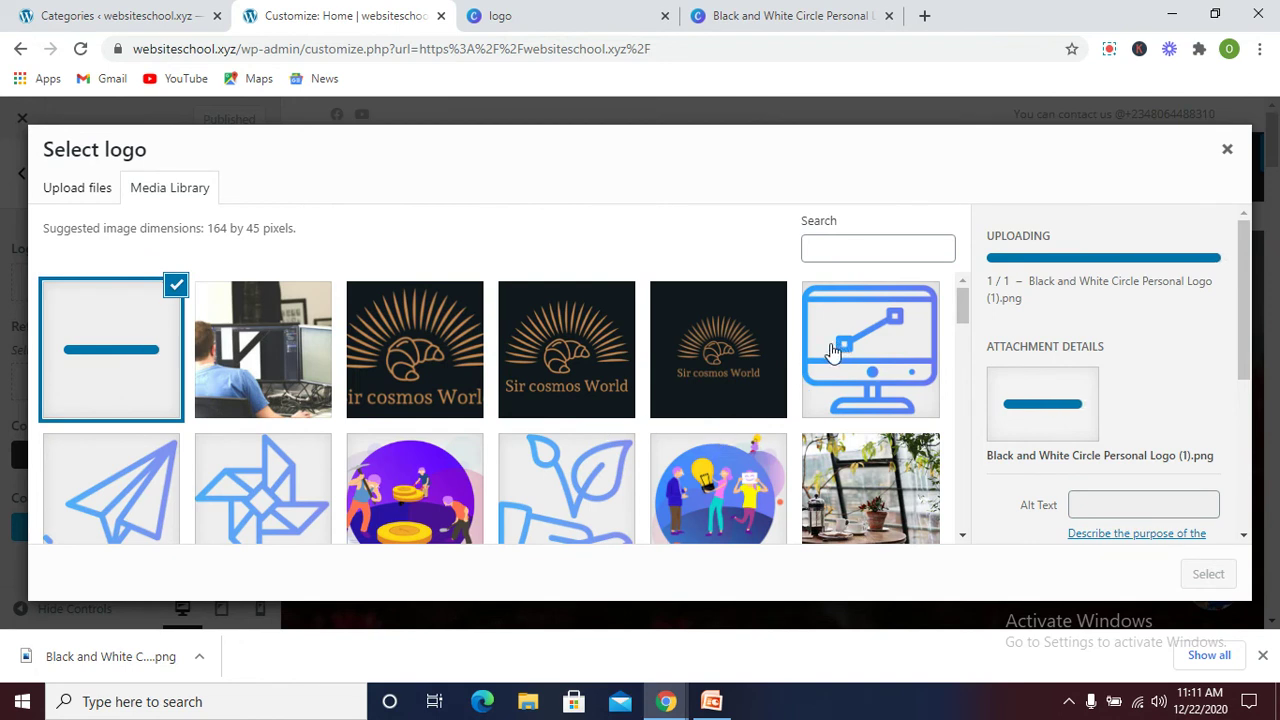
- Use the uploaded image as the logo, cropped to enclose the whole circle
scroll(1090, 362, down, 1)
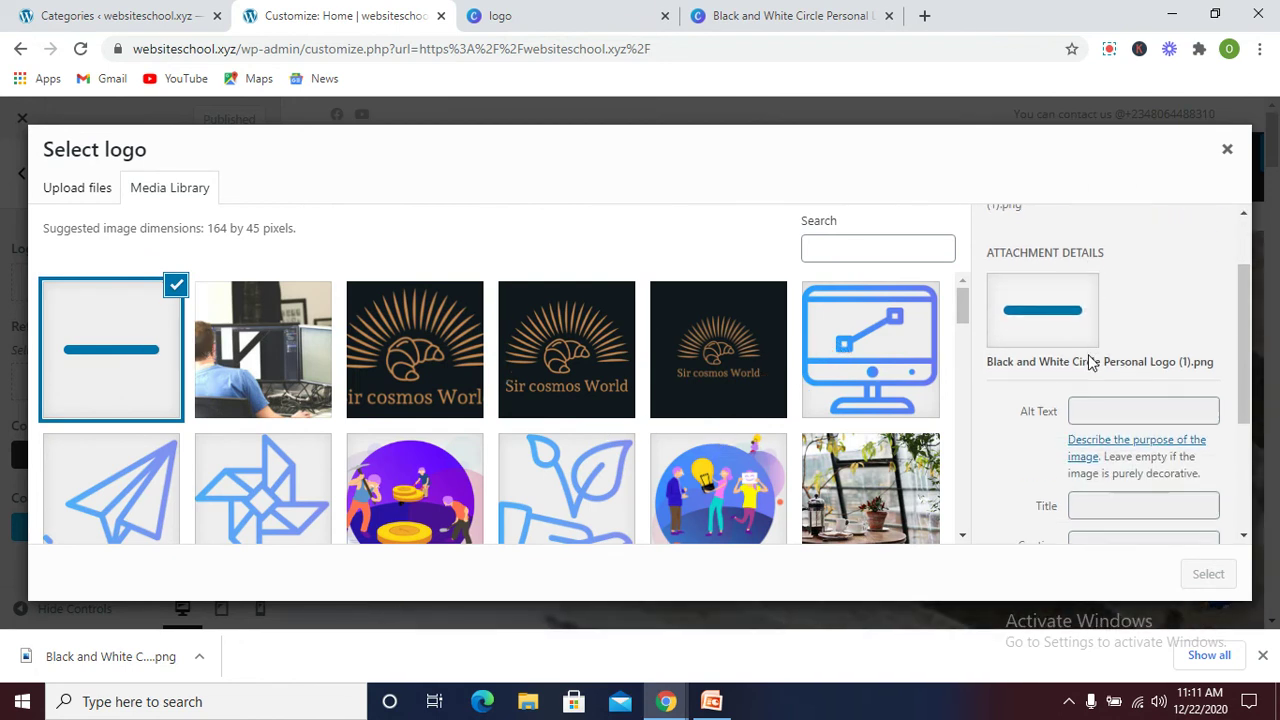
scroll(1090, 362, down, 1)
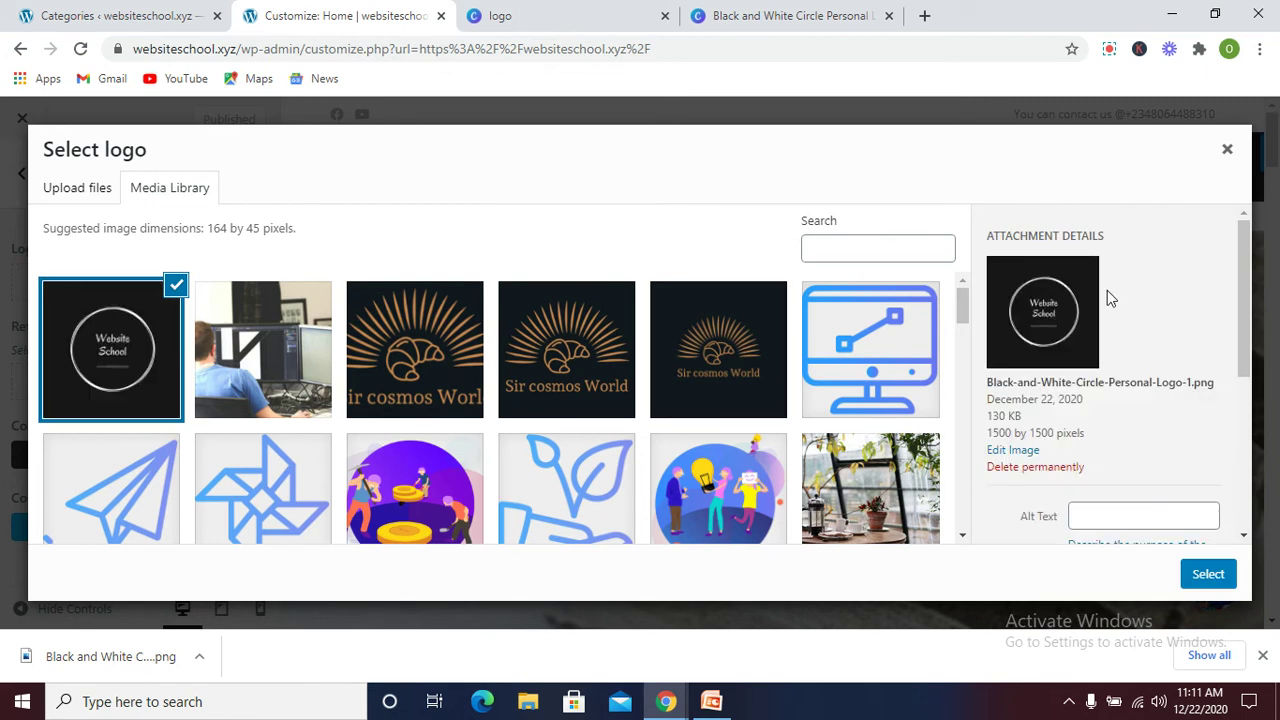
scroll(1107, 290, down, 1)
click(1208, 576)
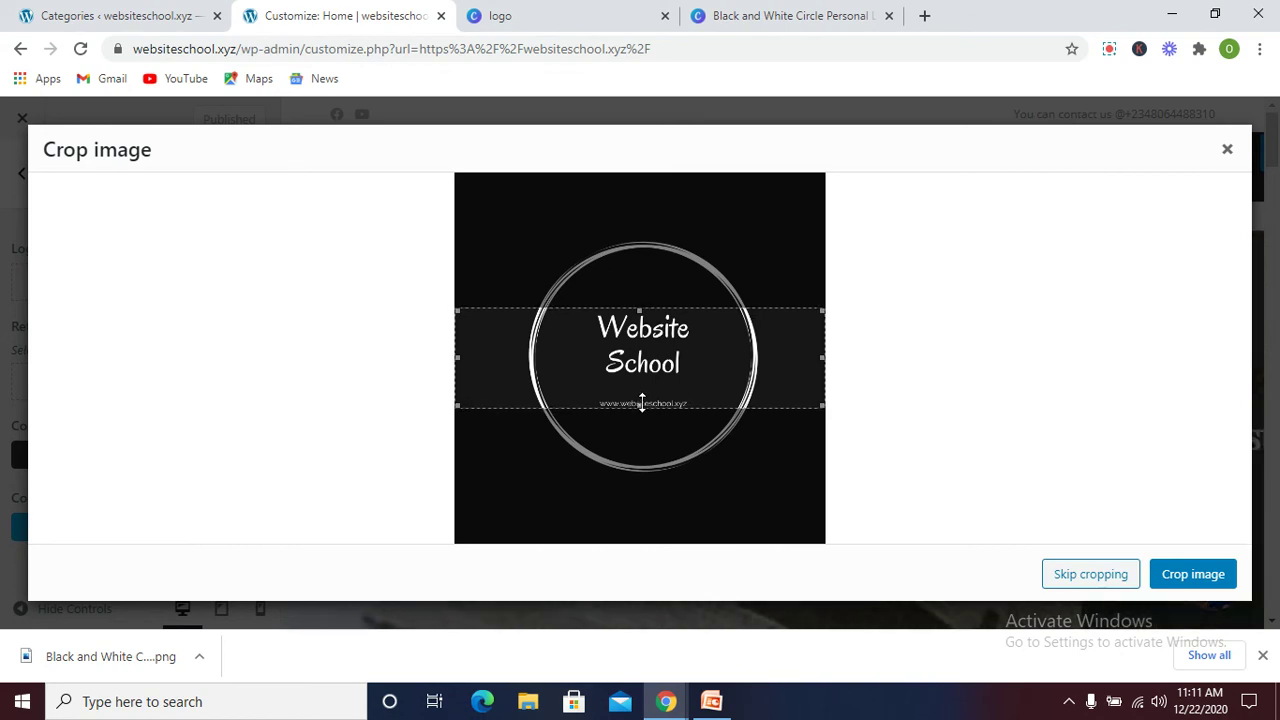
drag(641, 405, 634, 485)
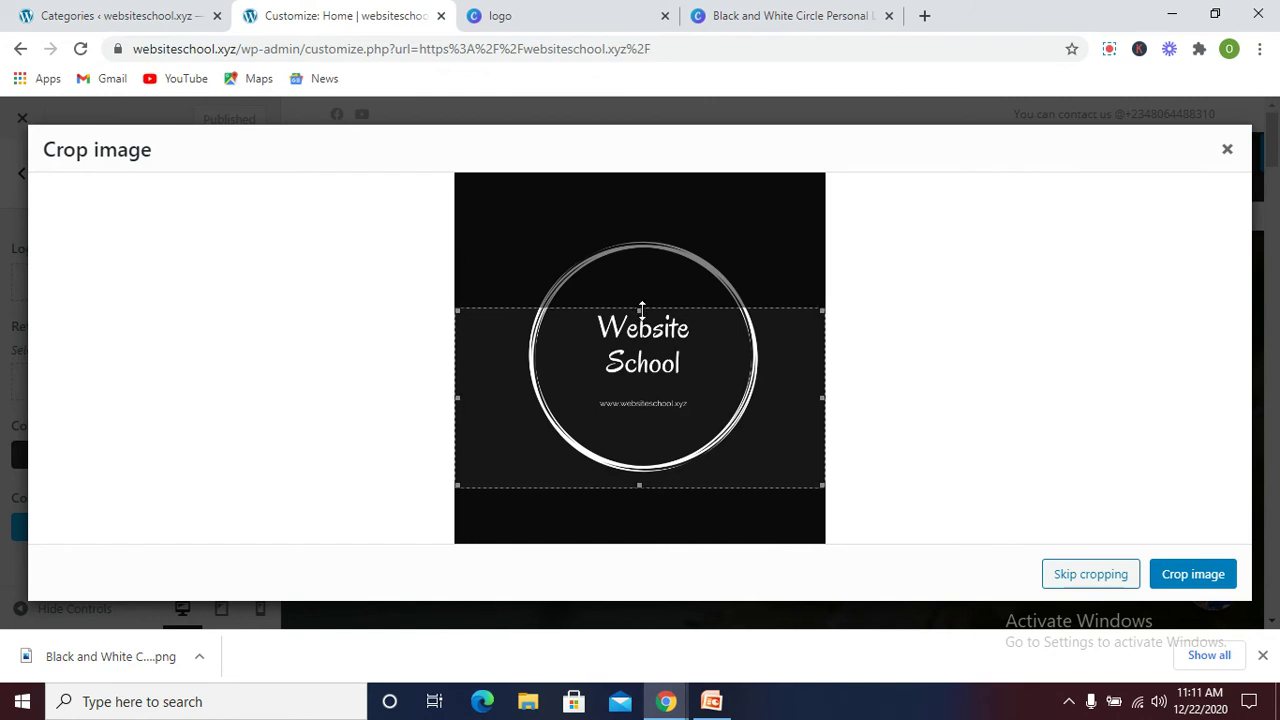
drag(669, 262, 667, 222)
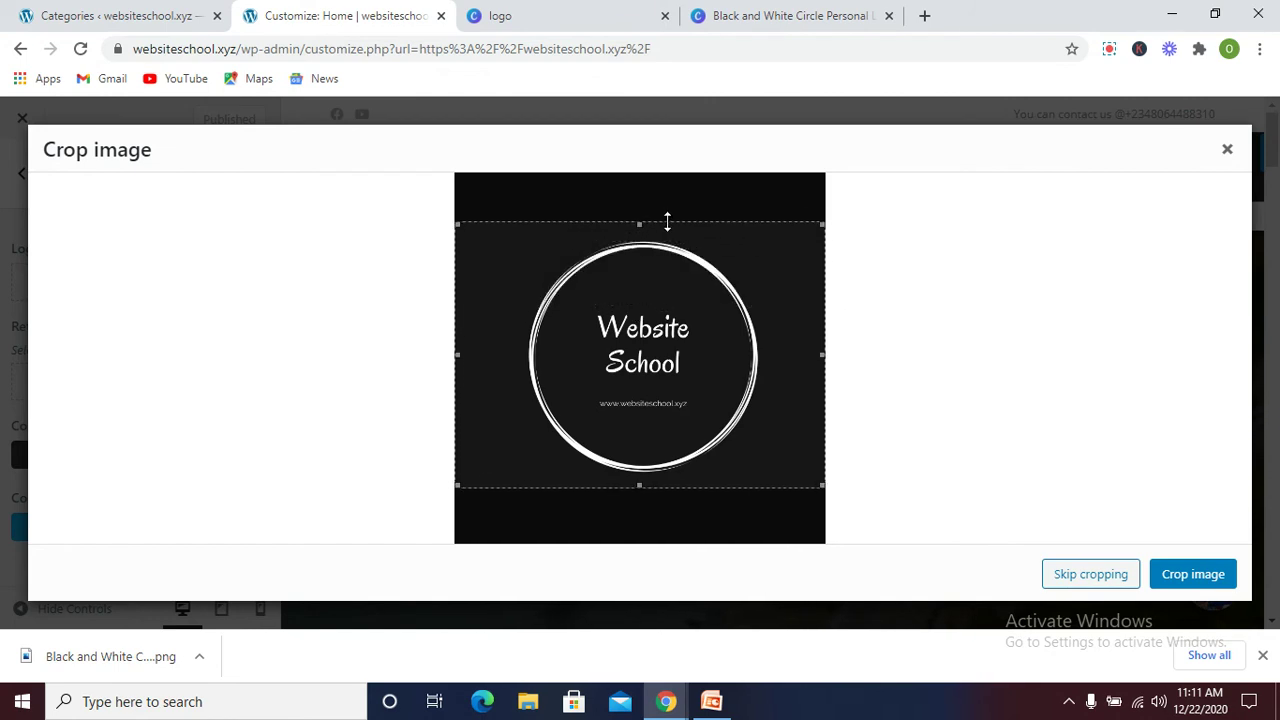
click(1215, 576)
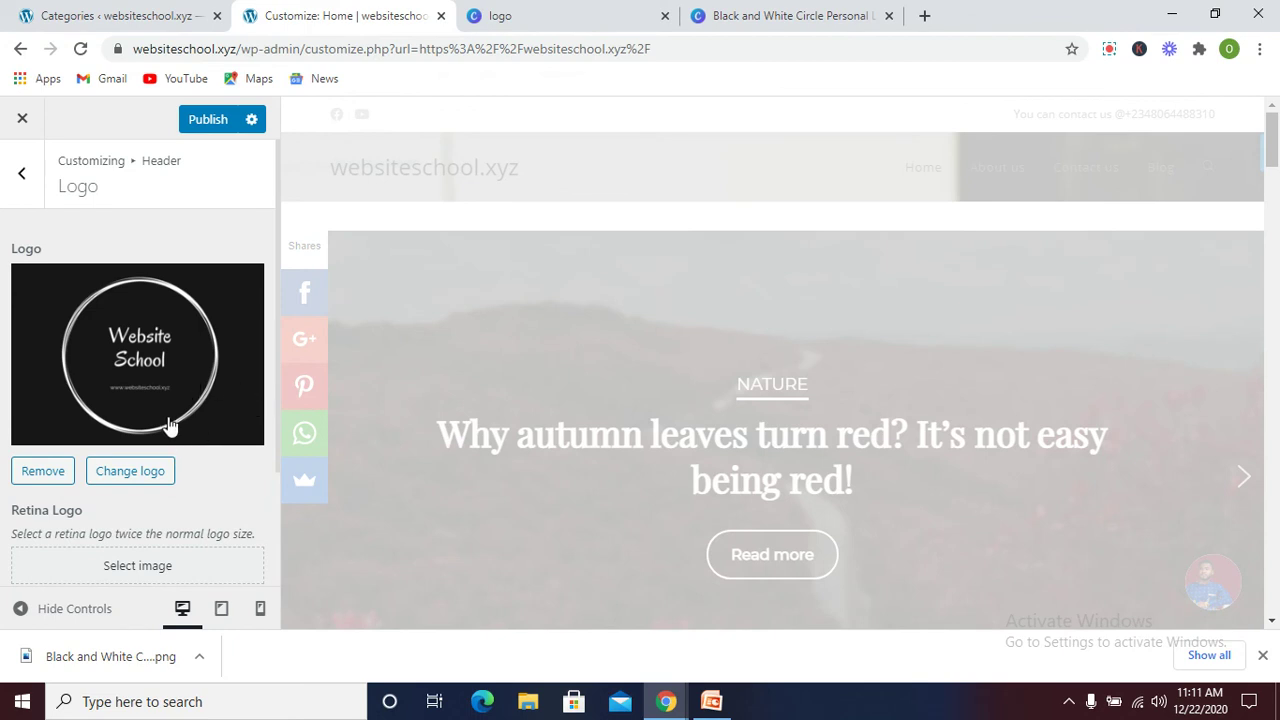
- Check the new logo in the Logo panel and publish the Customizer change
scroll(165, 375, down, 2)
scroll(160, 375, down, 1)
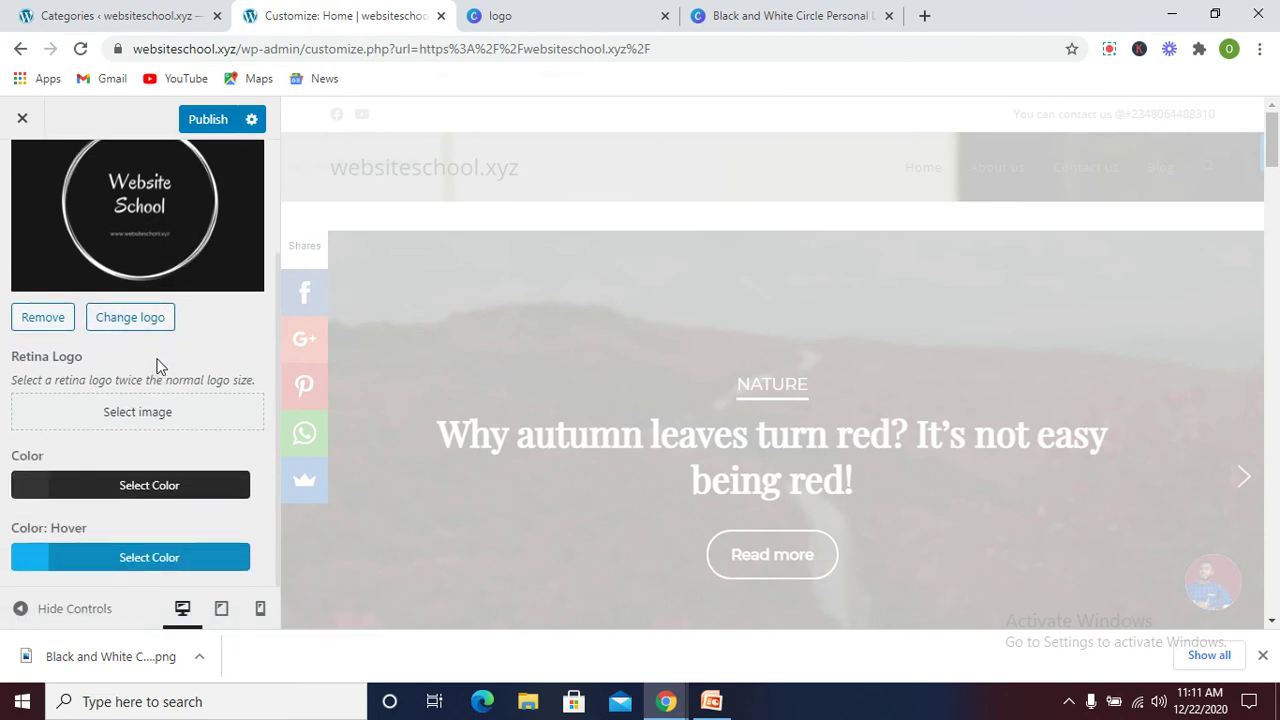
scroll(160, 348, up, 3)
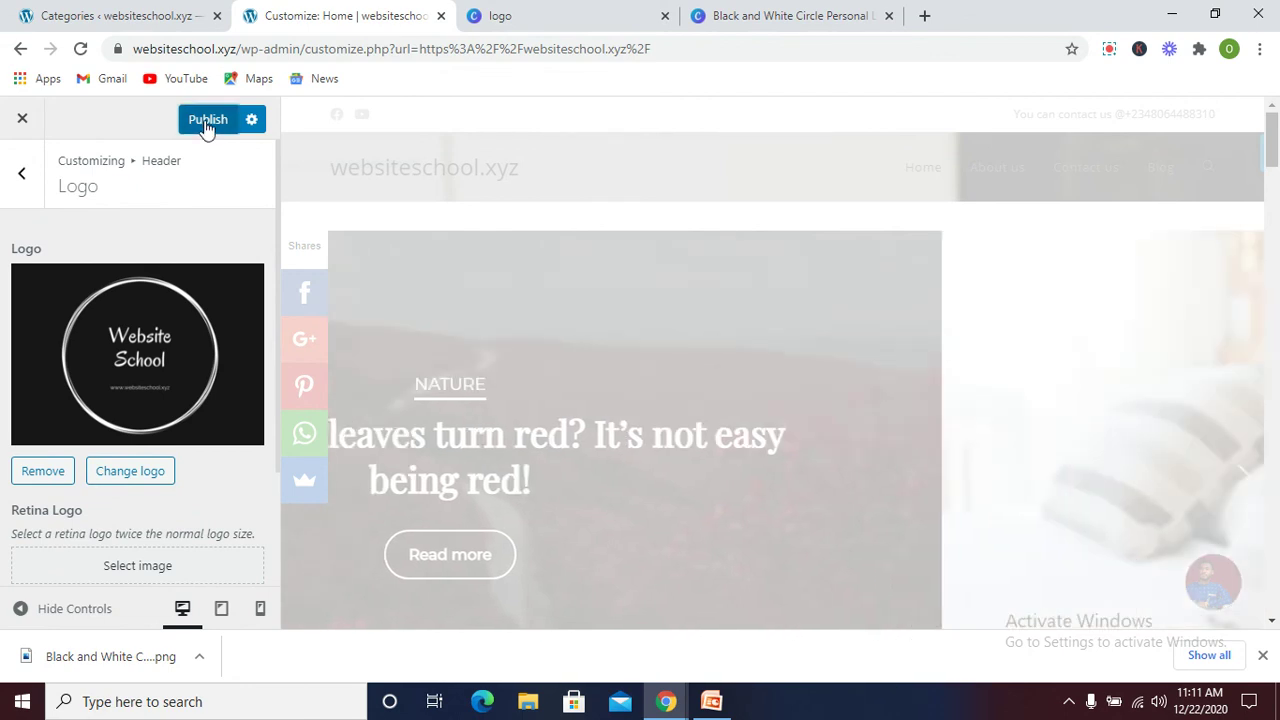
click(205, 122)
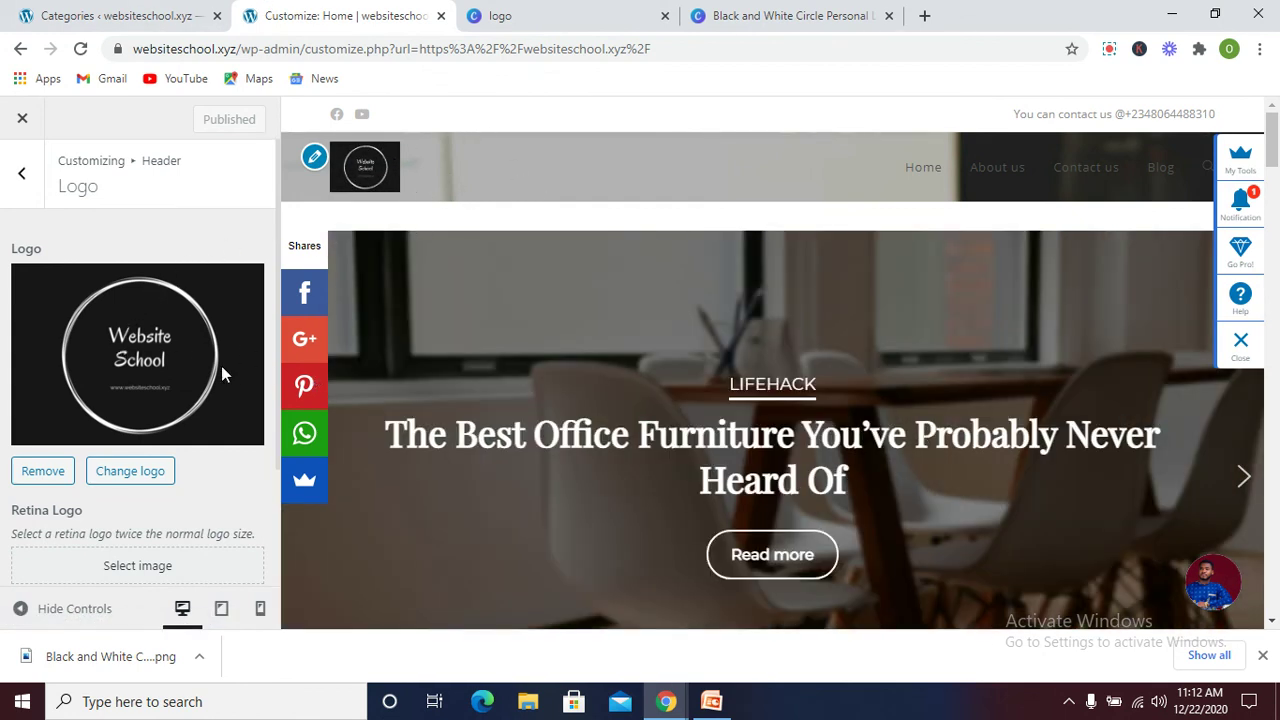
- Scroll the site preview to check the small Website School logo in the header
scroll(150, 397, down, 2)
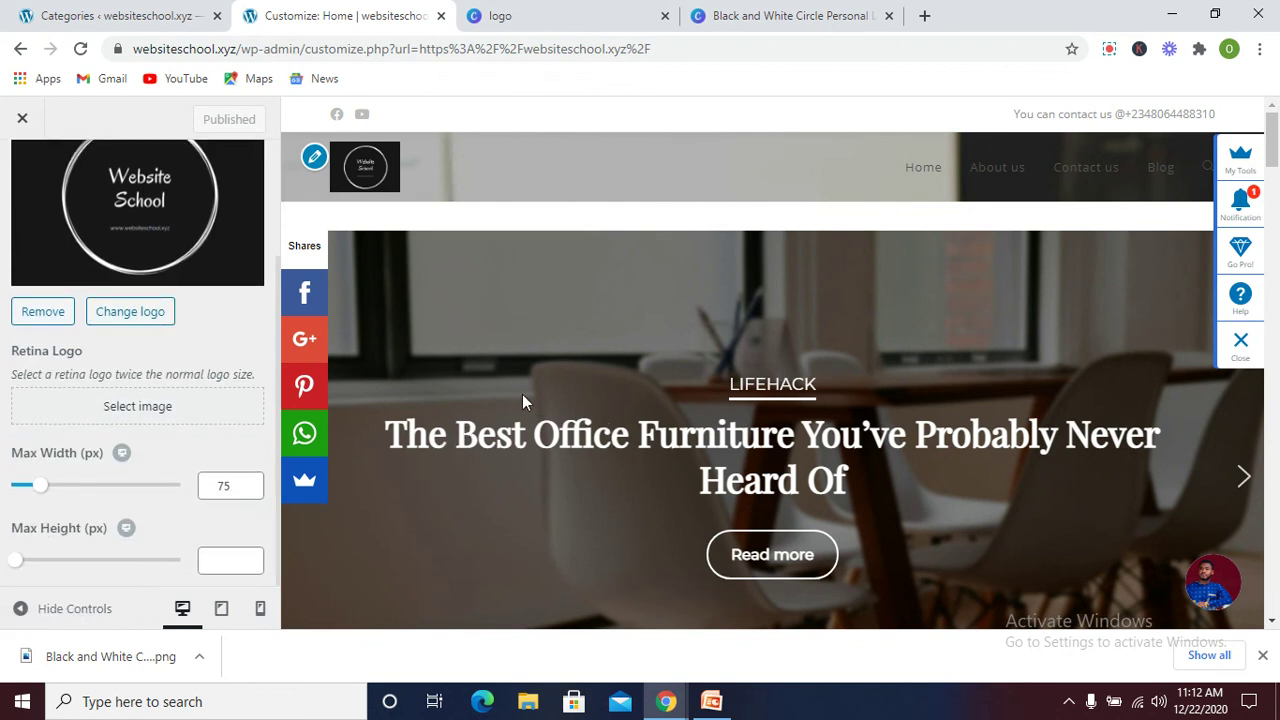
scroll(249, 363, up, 2)
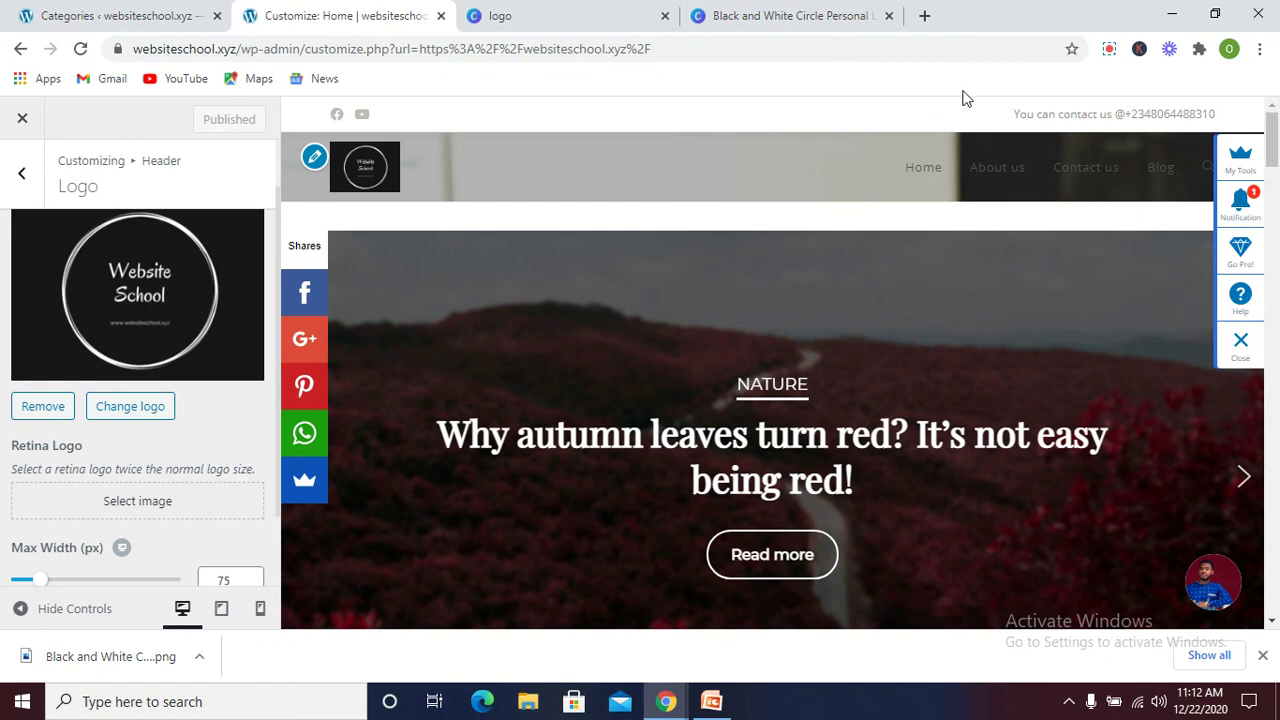
scroll(620, 370, down, 5)
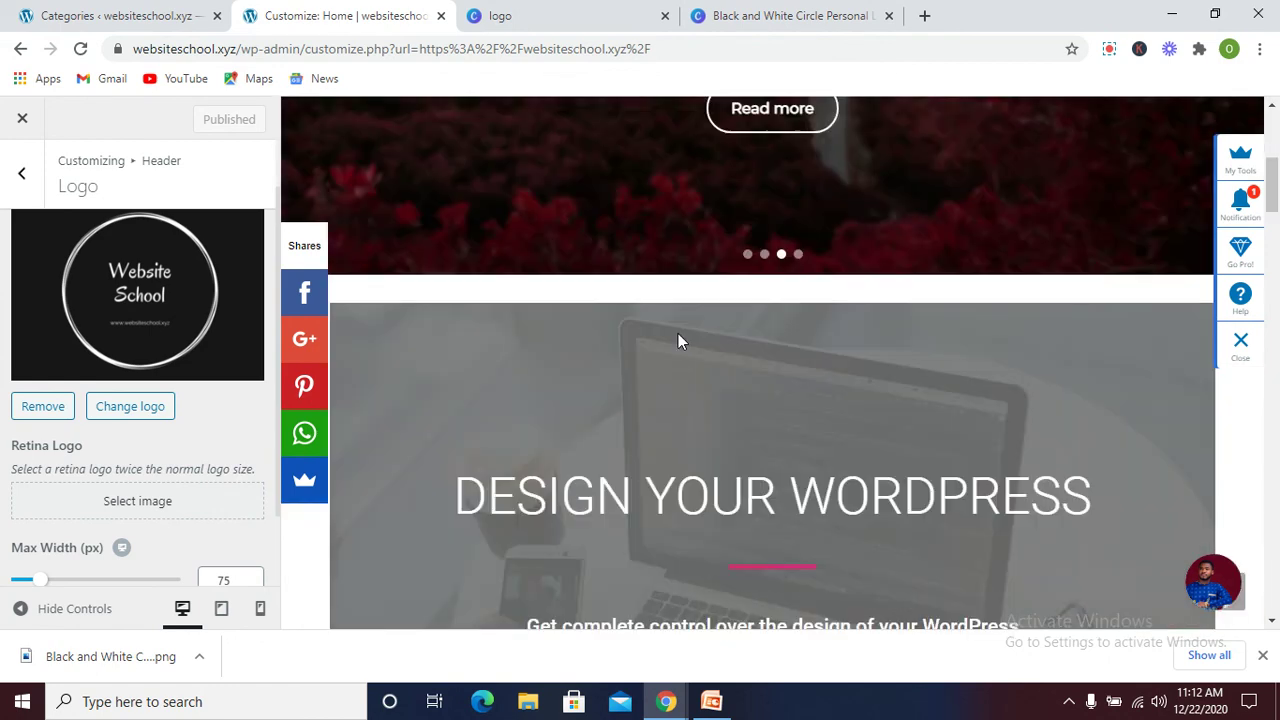
scroll(760, 292, up, 2)
scroll(788, 293, up, 1)
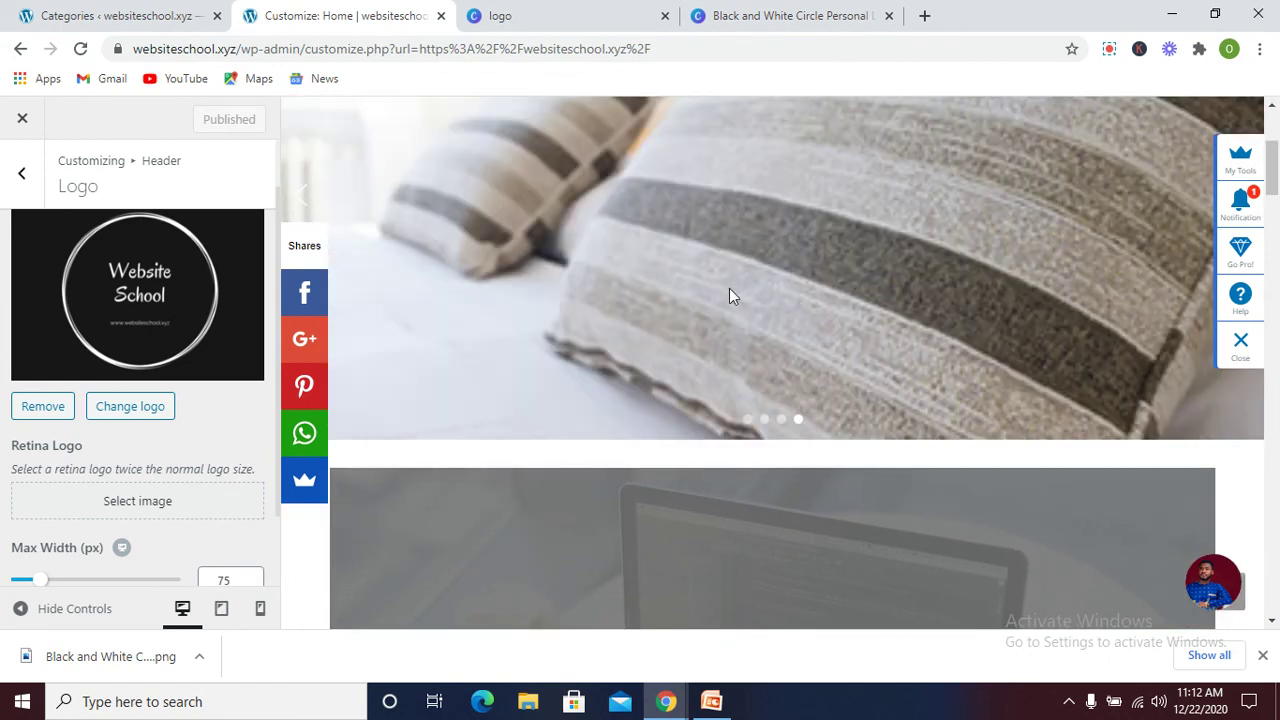